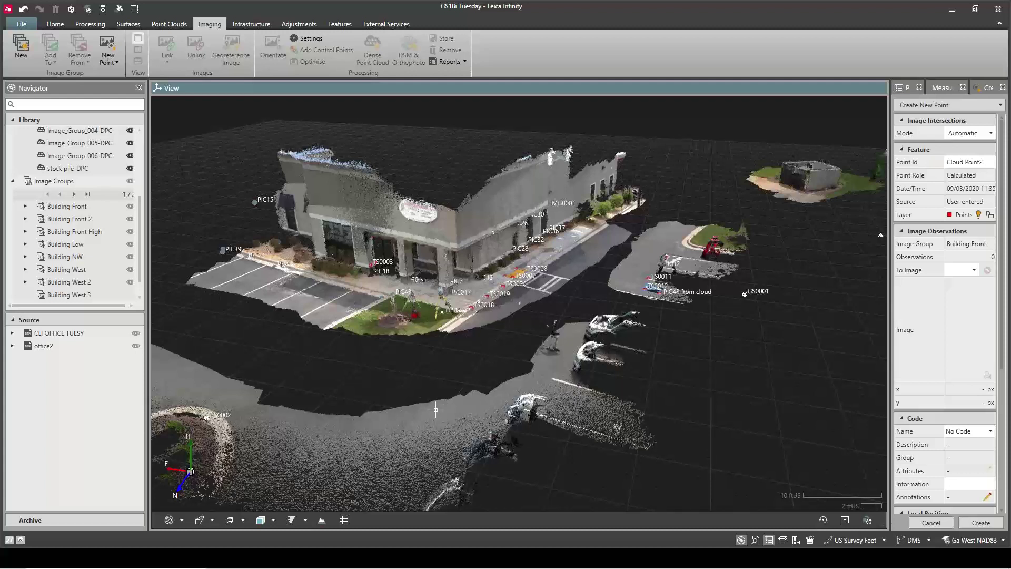
- Make Building Front the only selected image group in the Navigator's Image Groups
drag(433, 419, 440, 418)
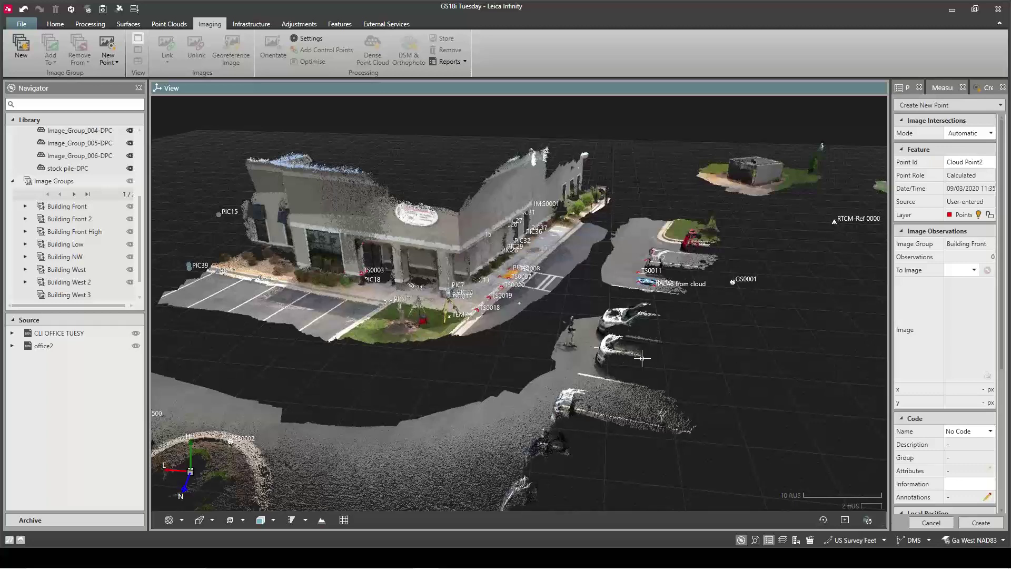
scroll(486, 422, down, 2)
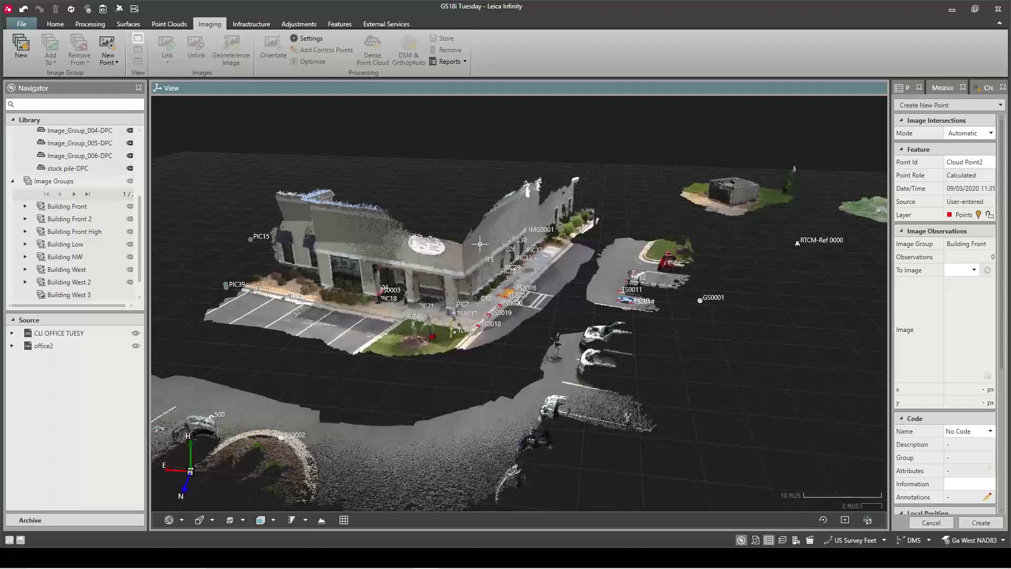
click(67, 209)
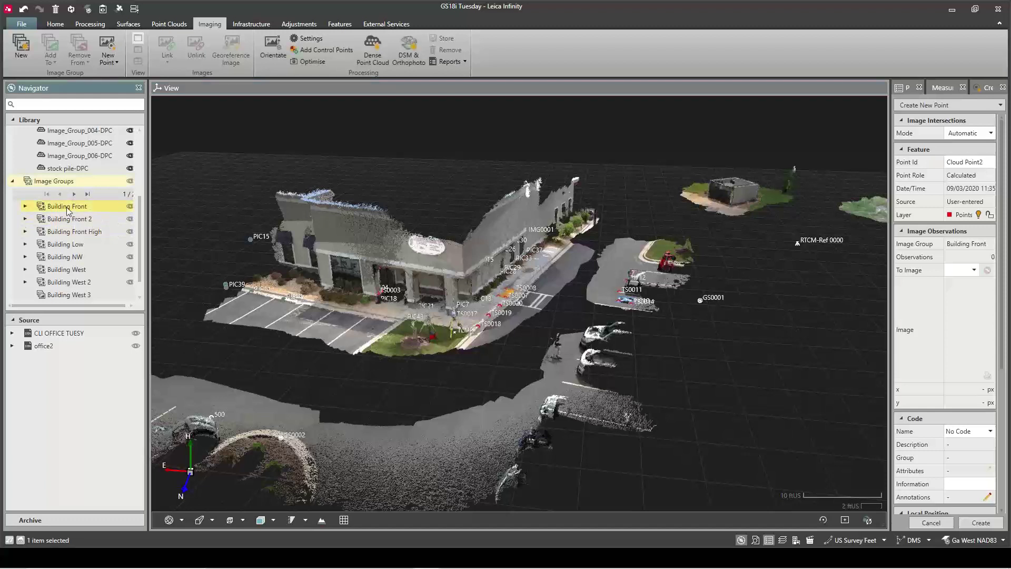
shift+click(75, 297)
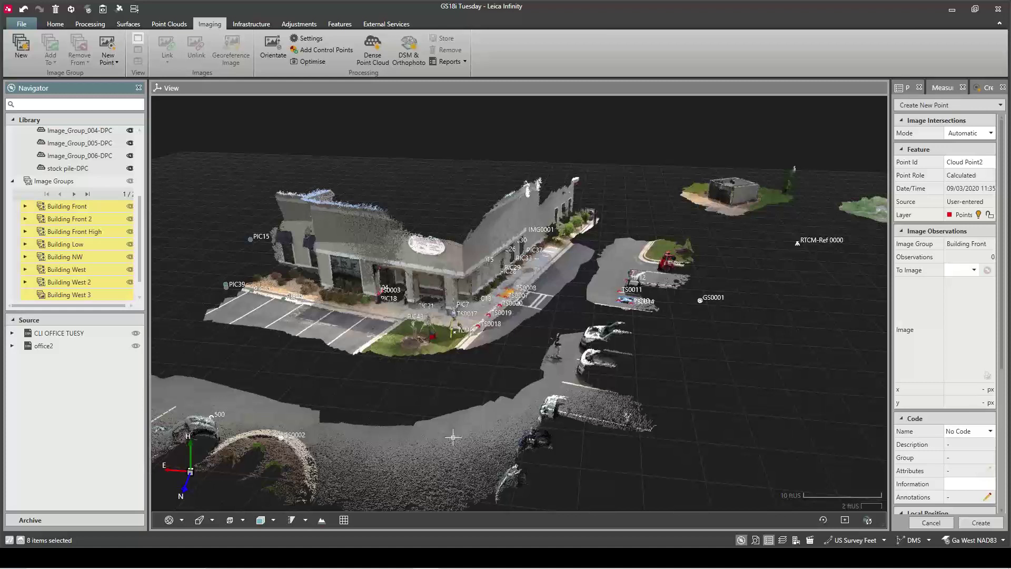
click(59, 210)
- Zoom and orbit the 3D view close to the building corner, walkway and crosswalk by the tripod
scroll(433, 350, up, 6)
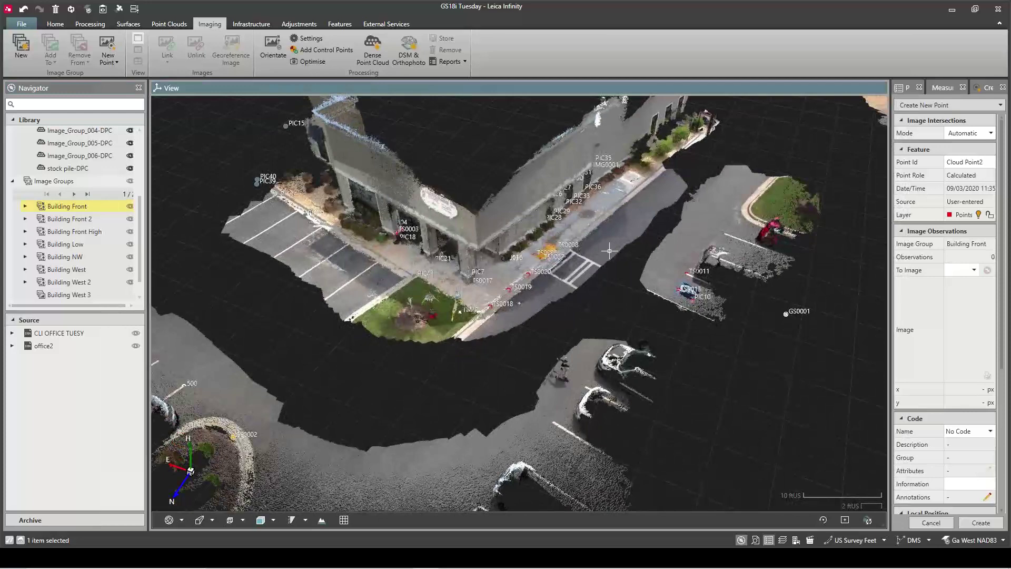
scroll(576, 272, up, 5)
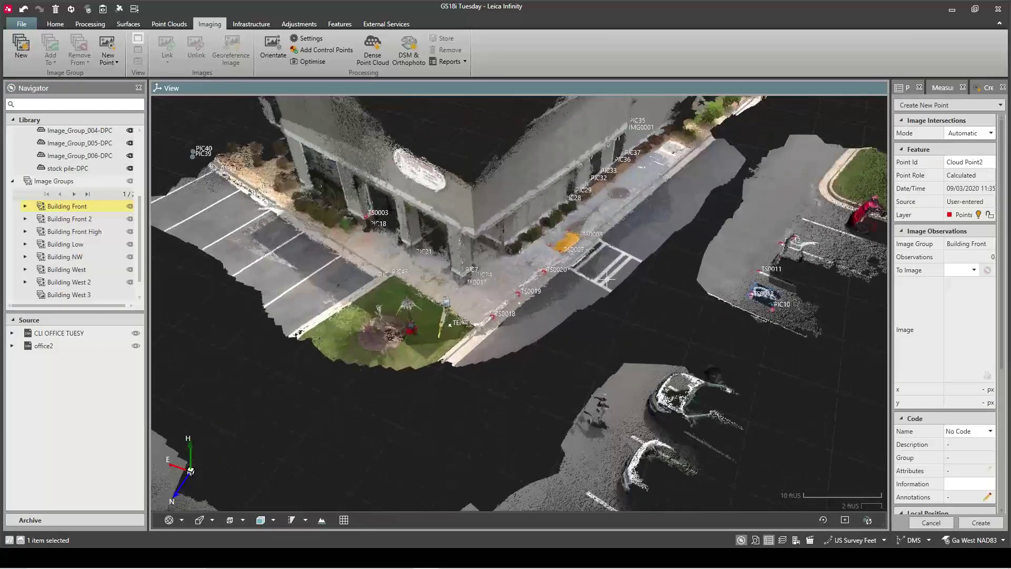
scroll(521, 302, up, 1)
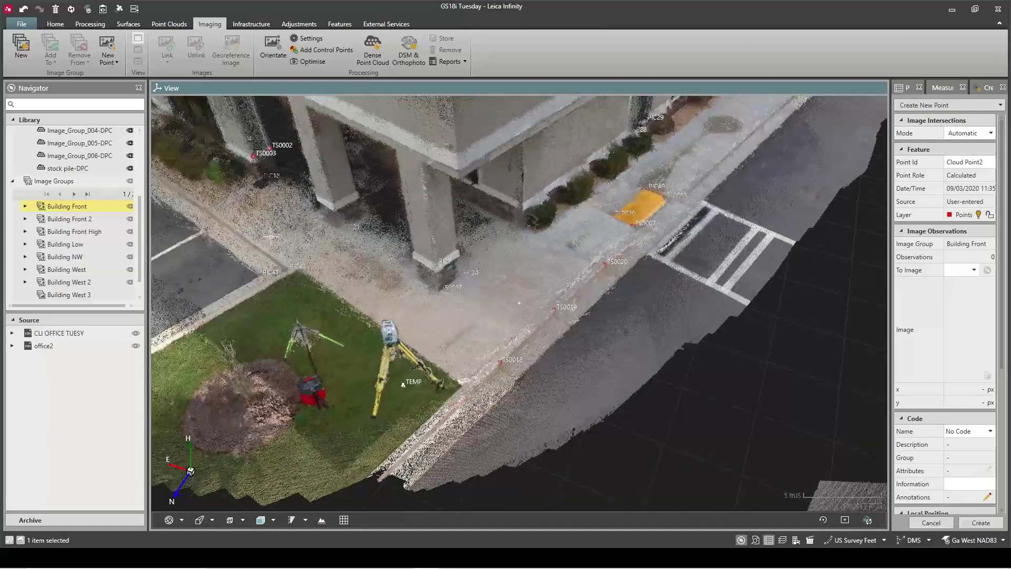
drag(313, 280, 350, 292)
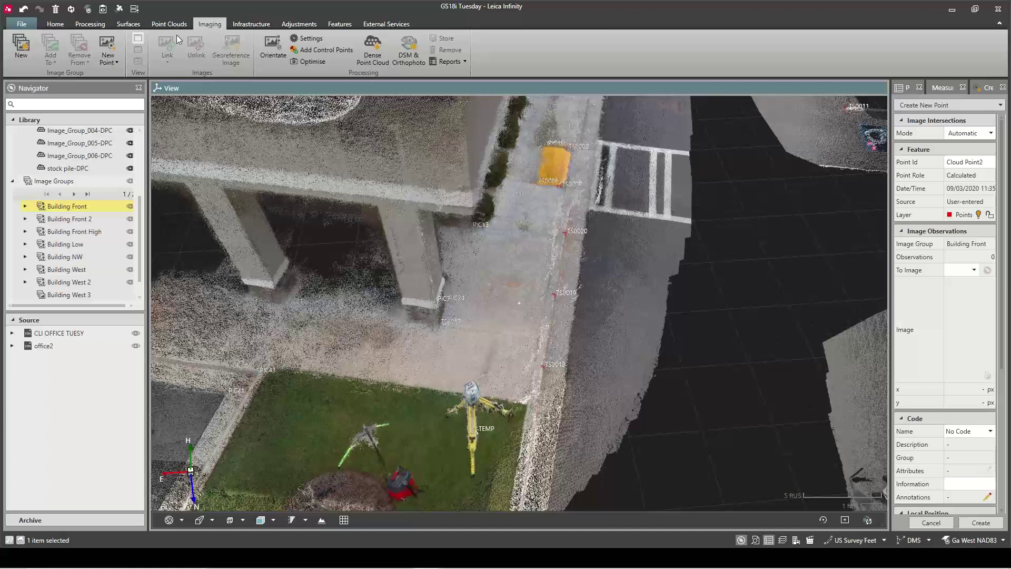
- Start a new point from the Building Front image group, opening its photos in the Image Group Viewer
click(111, 47)
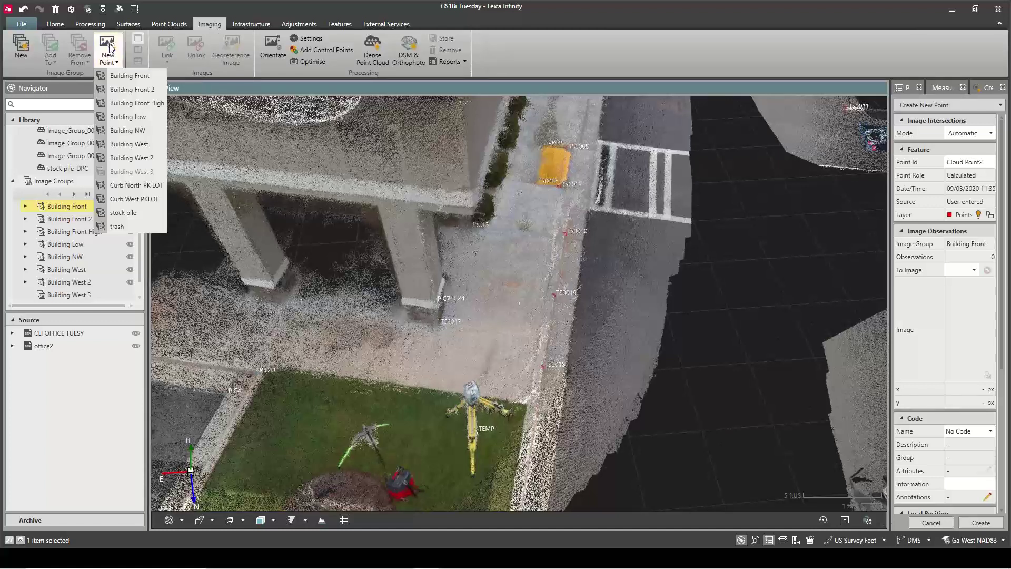
click(121, 77)
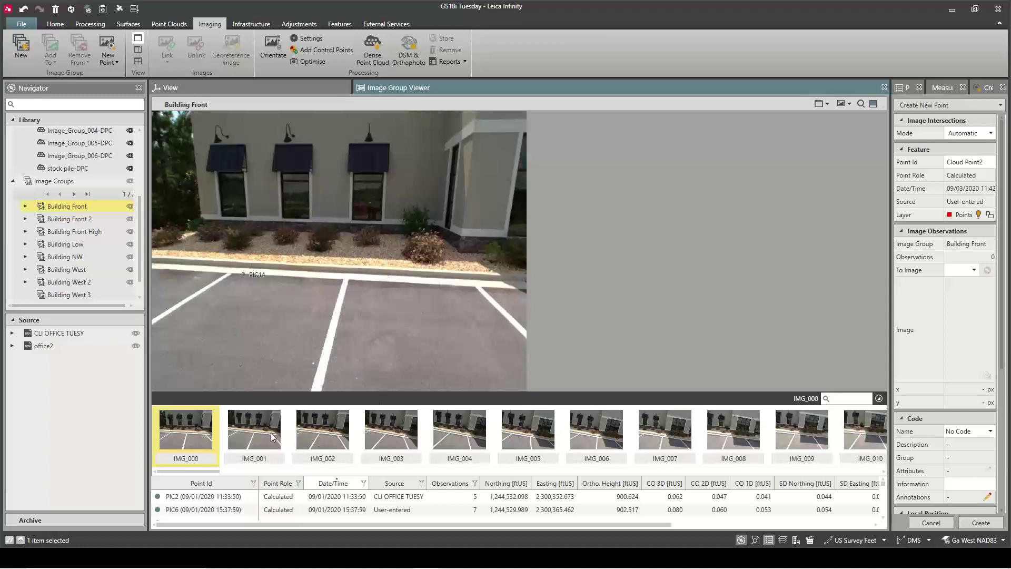
- Show photo IMG_040 and zoom in on the tripod beside the stone column base
scroll(258, 437, down, 10)
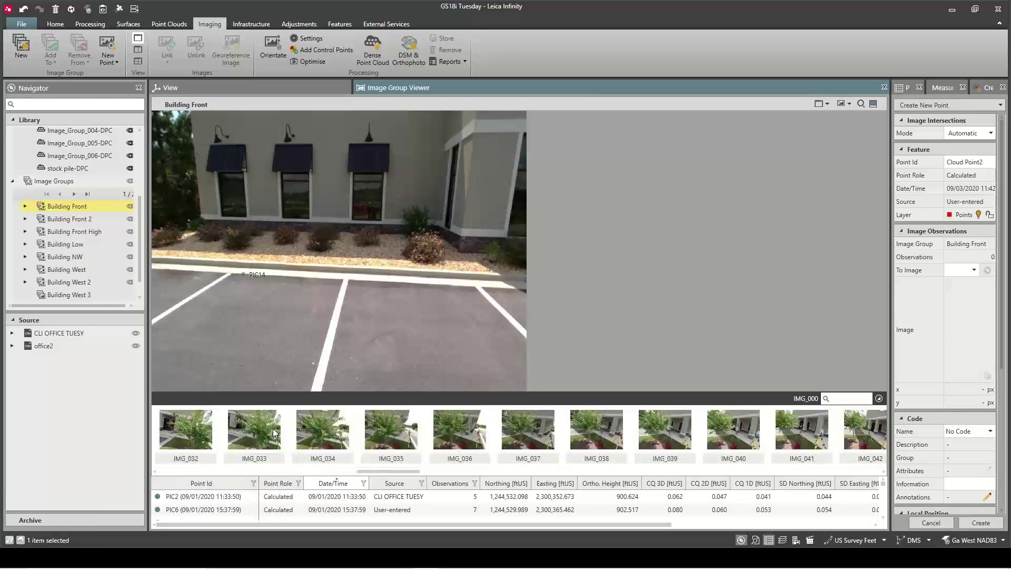
scroll(260, 429, down, 5)
scroll(254, 431, up, 2)
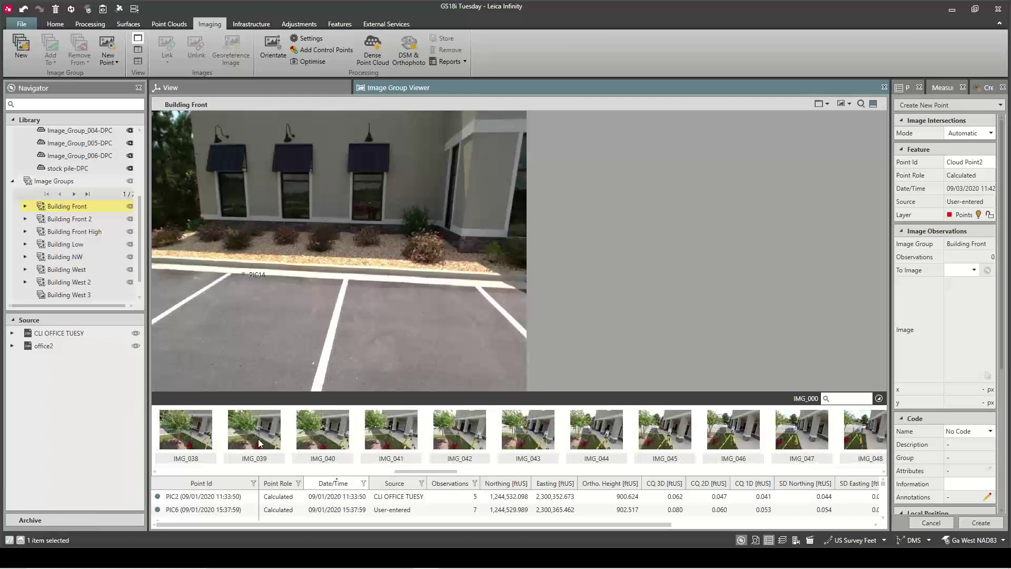
scroll(269, 436, down, 1)
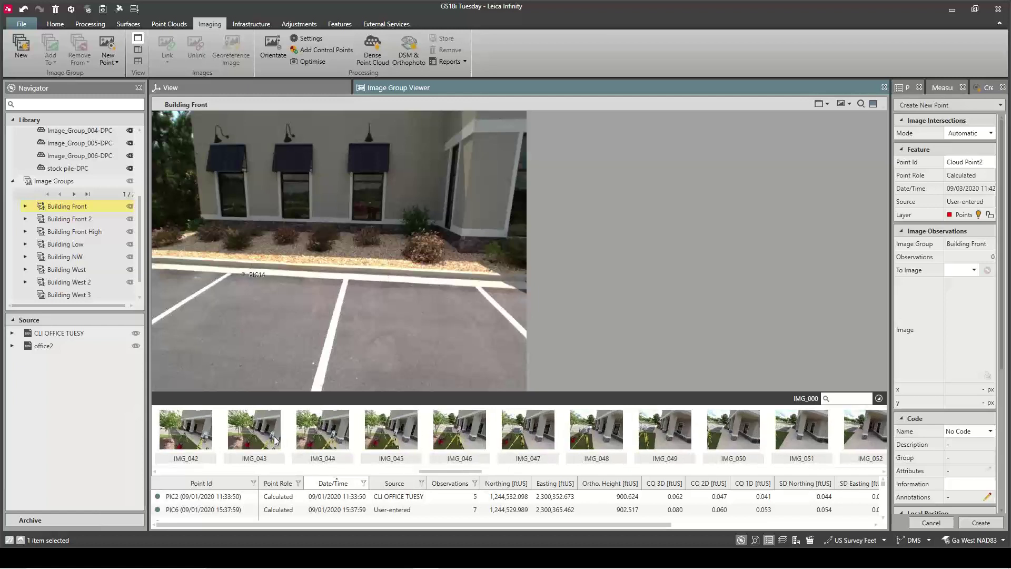
scroll(275, 442, up, 1)
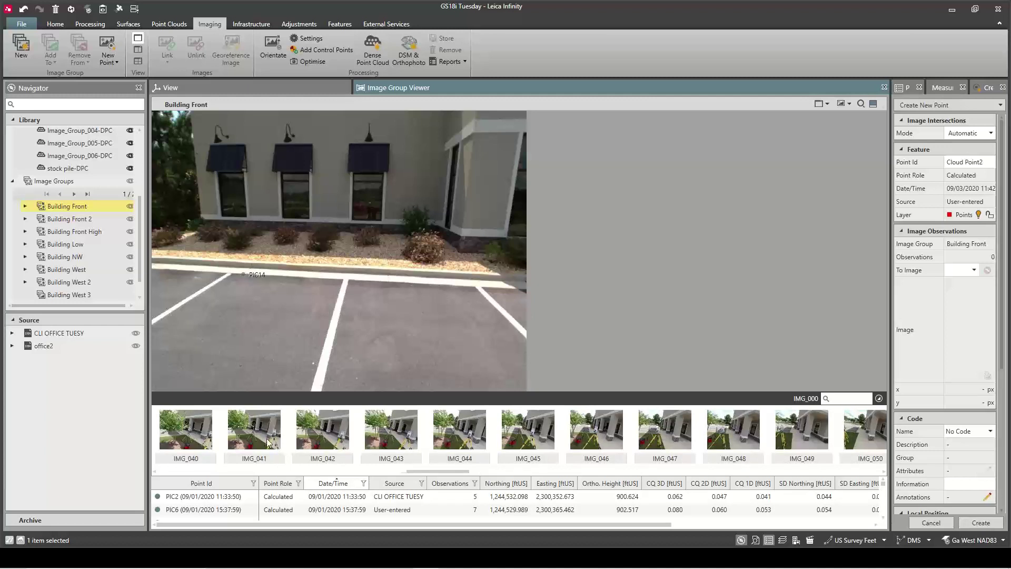
scroll(276, 441, up, 1)
click(267, 438)
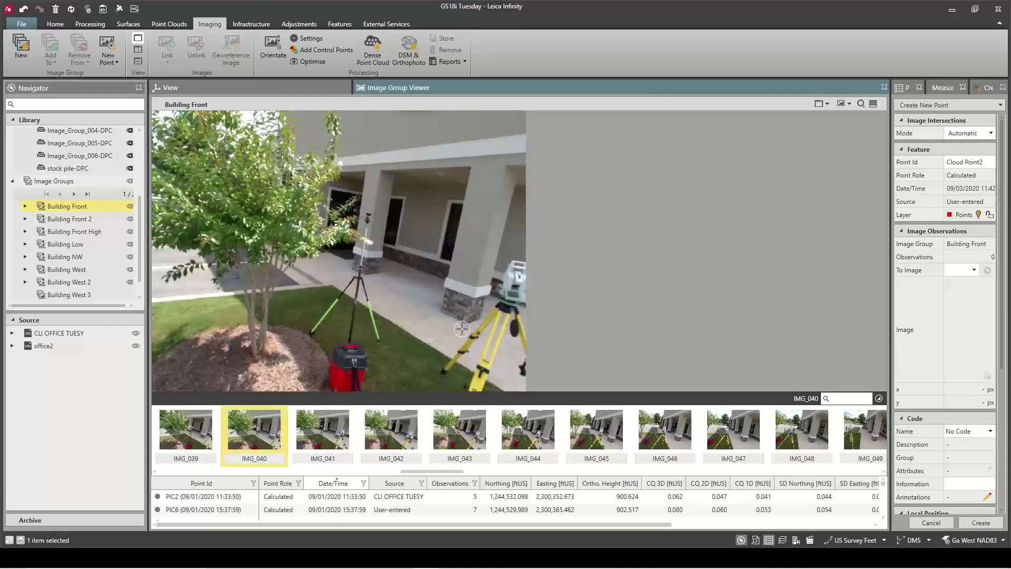
scroll(470, 324, up, 1)
scroll(470, 323, up, 4)
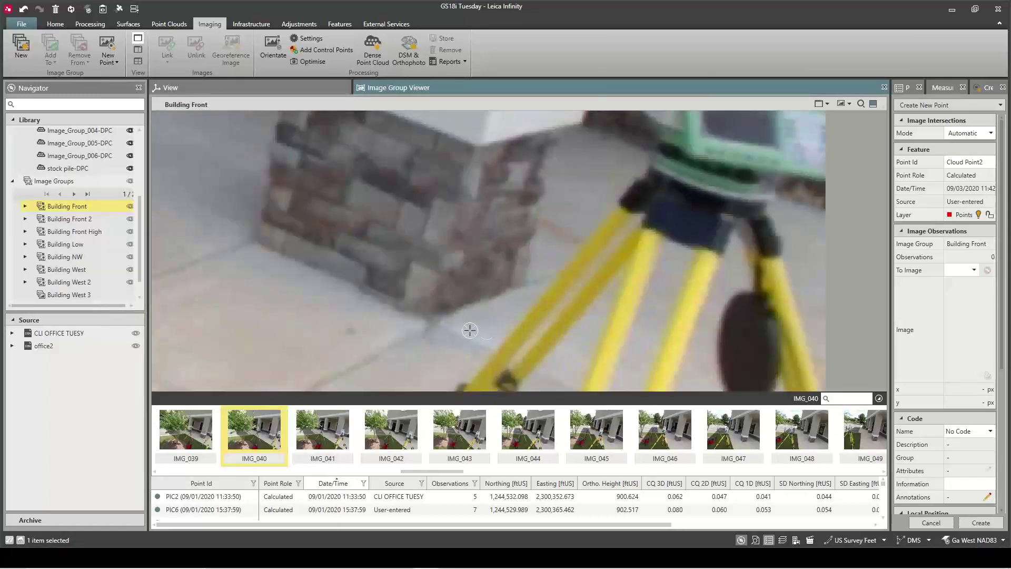
- Place a point observation at the stone column base in IMG_040 and rename the point pic250
click(436, 322)
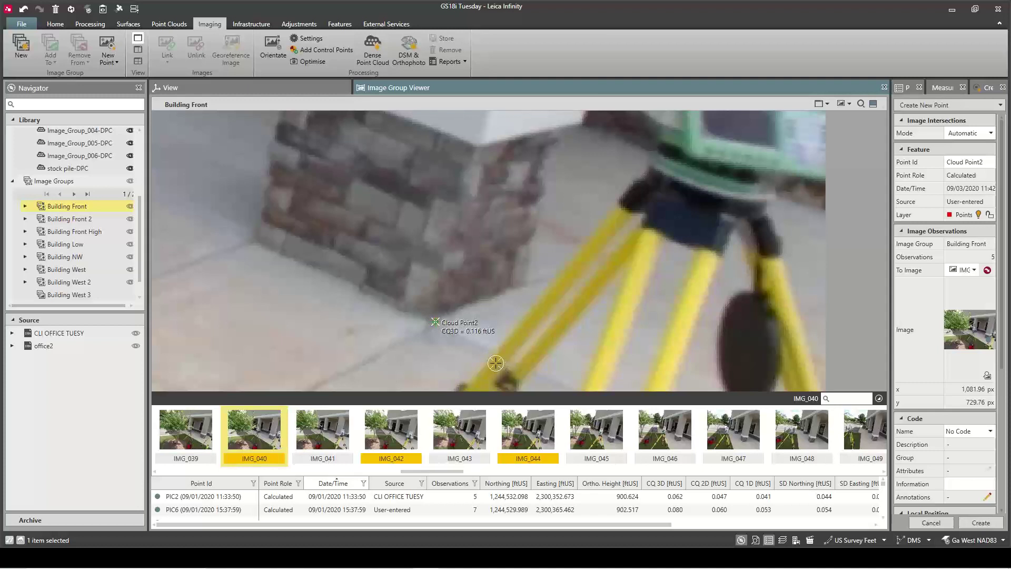
double_click(975, 162)
key(BackSpace)
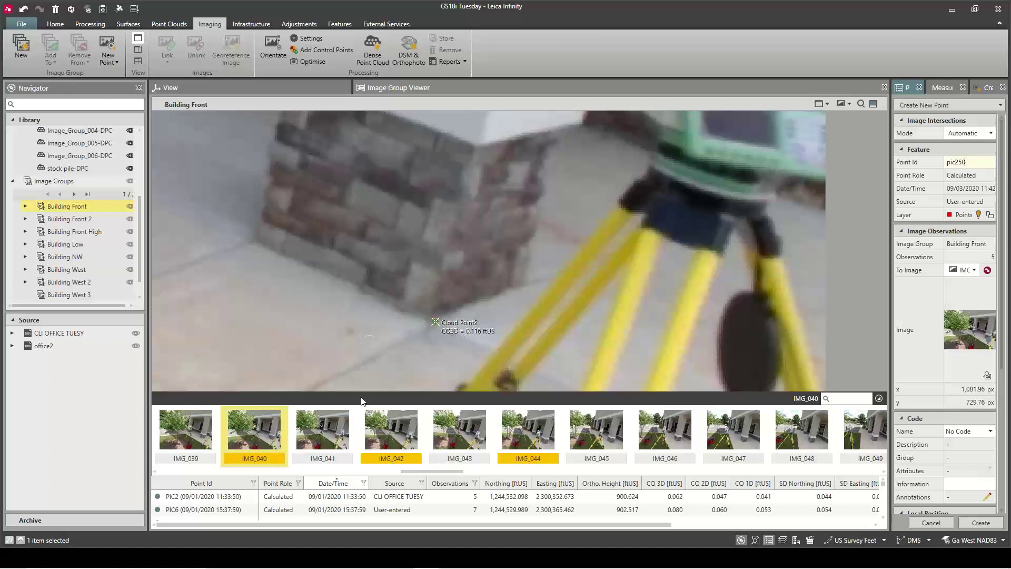
scroll(360, 323, down, 2)
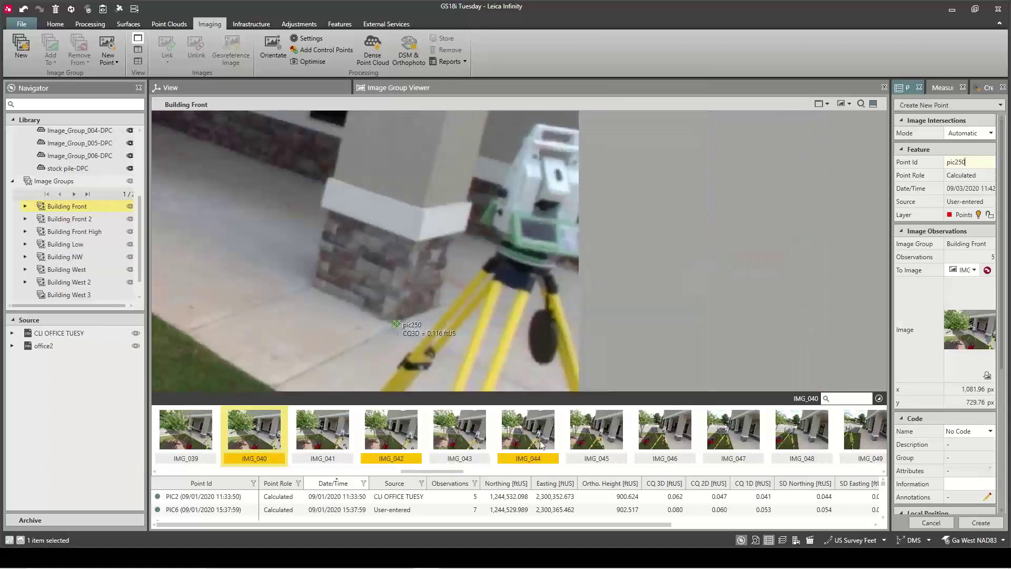
- Add pic250 observations on photos IMG_045 and IMG_047
click(597, 446)
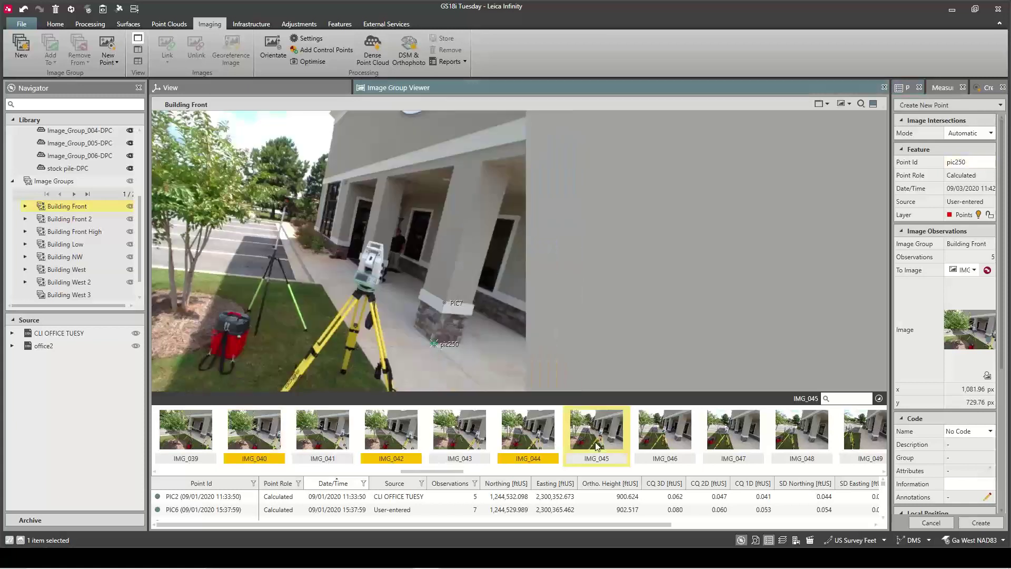
scroll(424, 345, up, 3)
scroll(421, 347, up, 2)
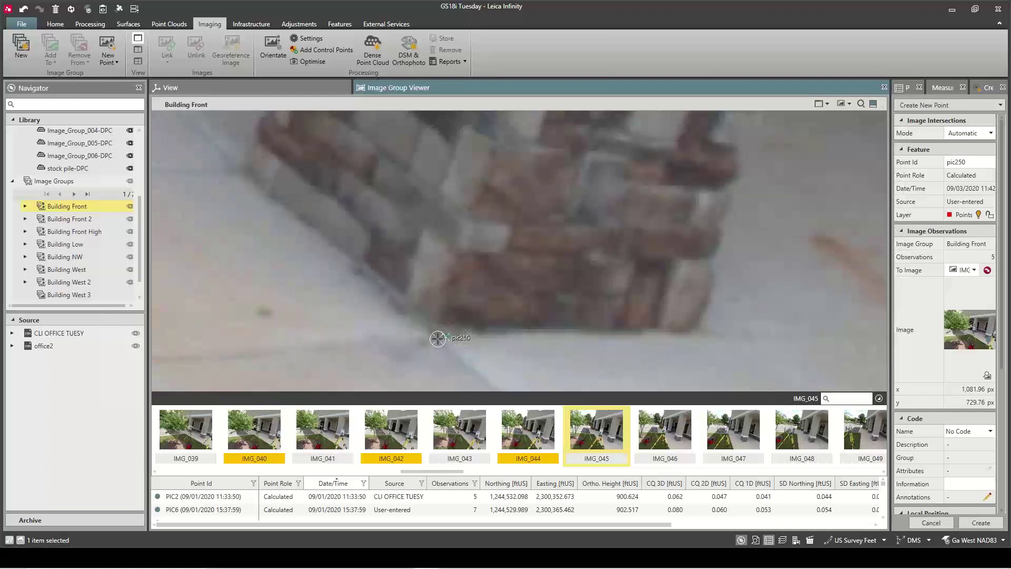
click(437, 336)
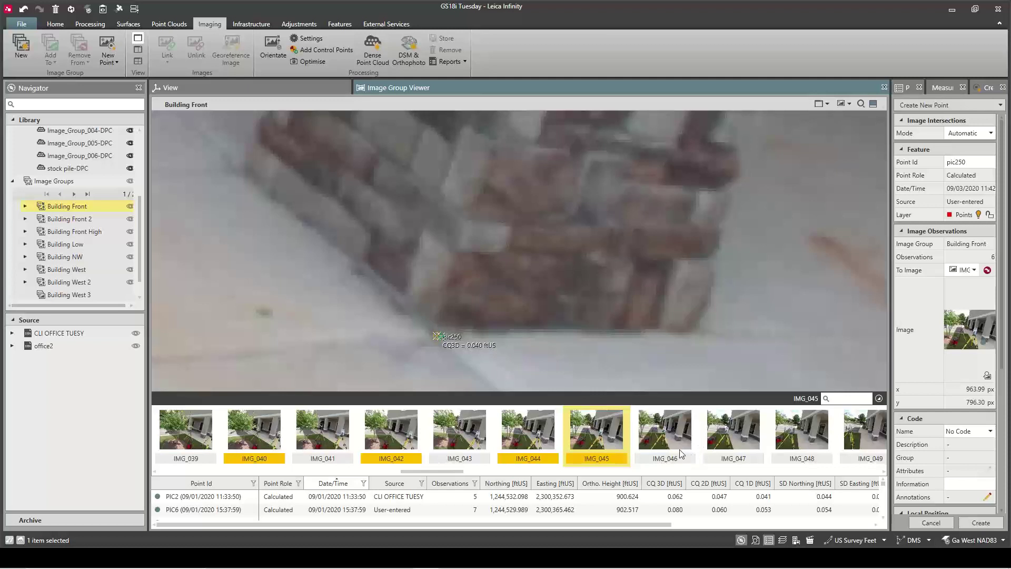
click(722, 450)
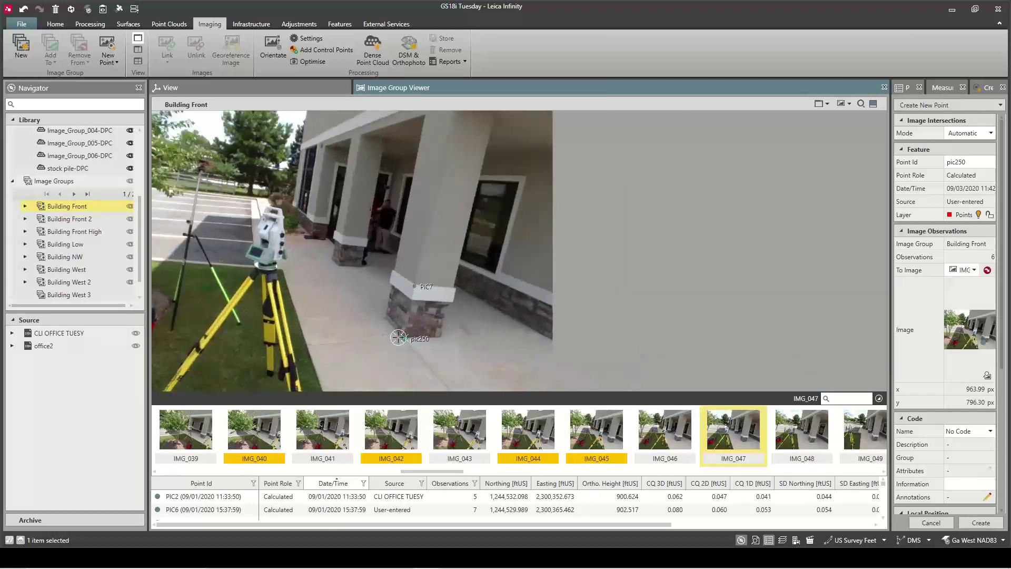
scroll(398, 337, up, 4)
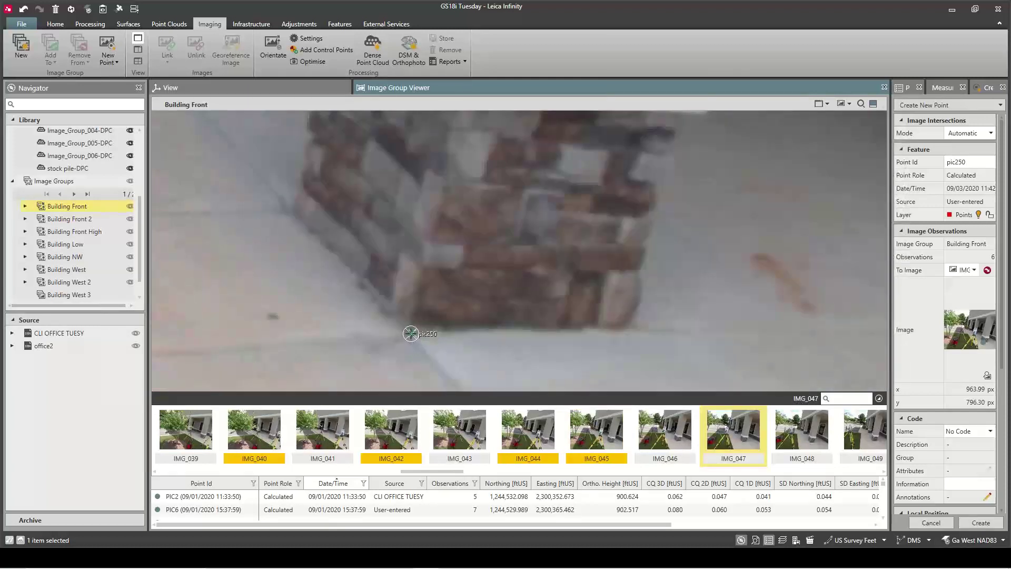
click(411, 333)
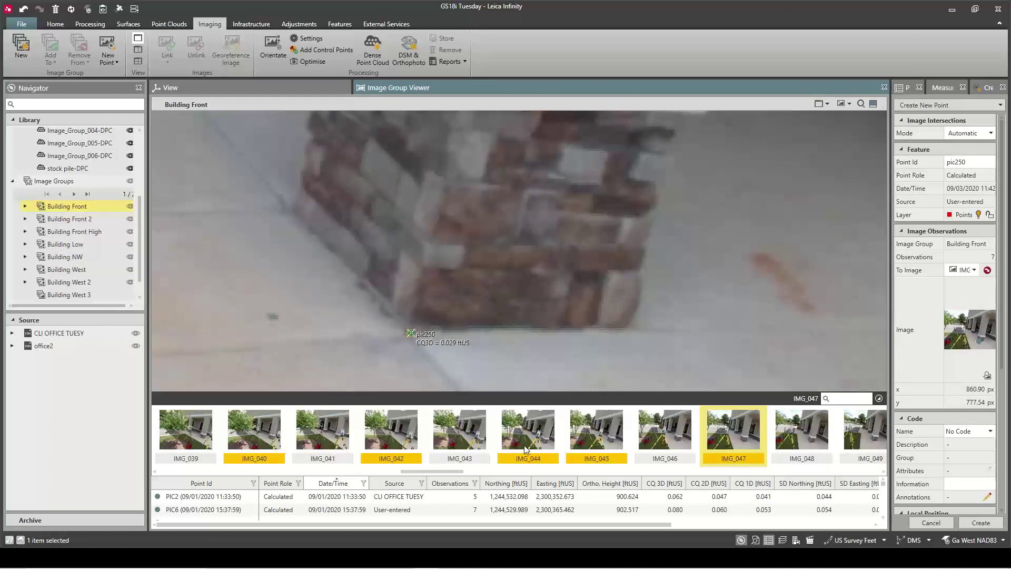
- Mark pic250 on IMG_026, reaching 8 observations with a CQ3D of 0.021 ftUS
scroll(525, 447, up, 7)
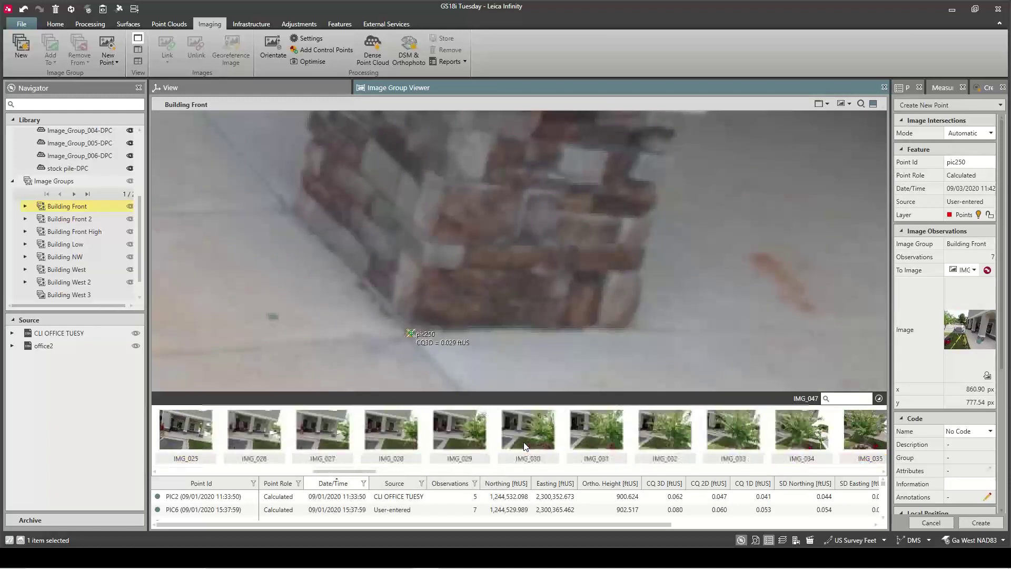
scroll(525, 446, up, 1)
click(352, 448)
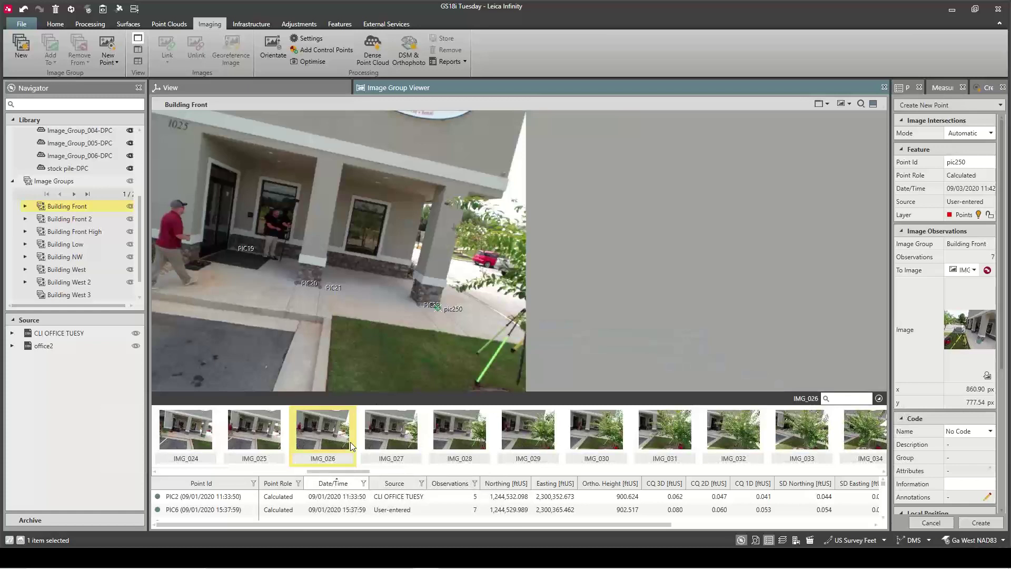
scroll(437, 313, up, 4)
scroll(438, 312, up, 2)
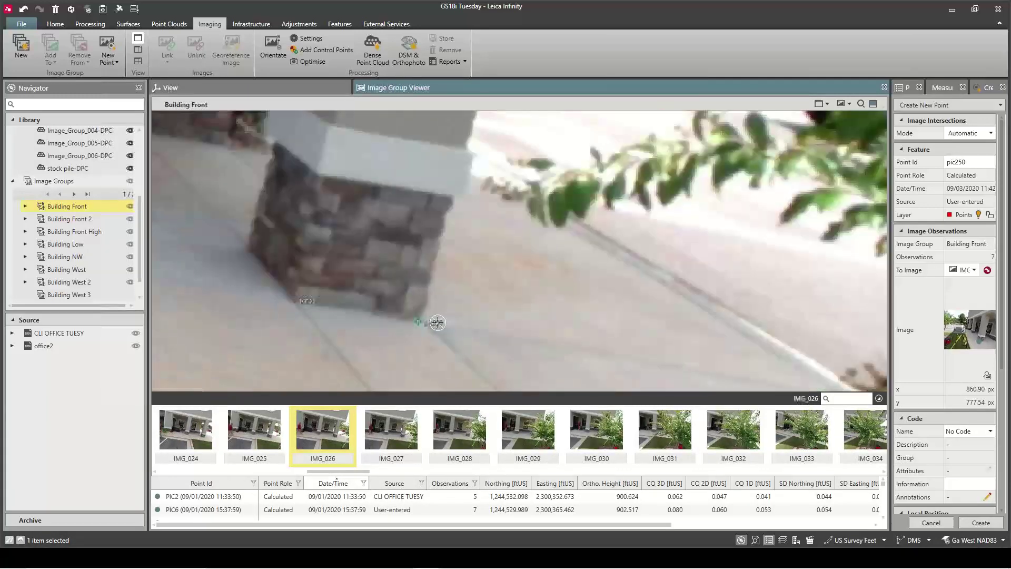
click(411, 322)
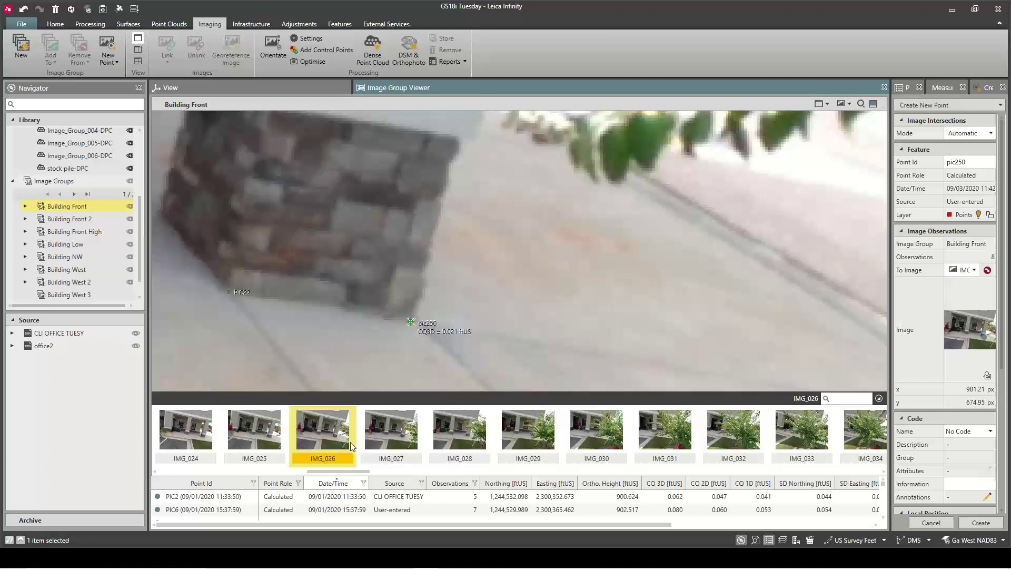
scroll(350, 441, down, 3)
scroll(442, 446, down, 1)
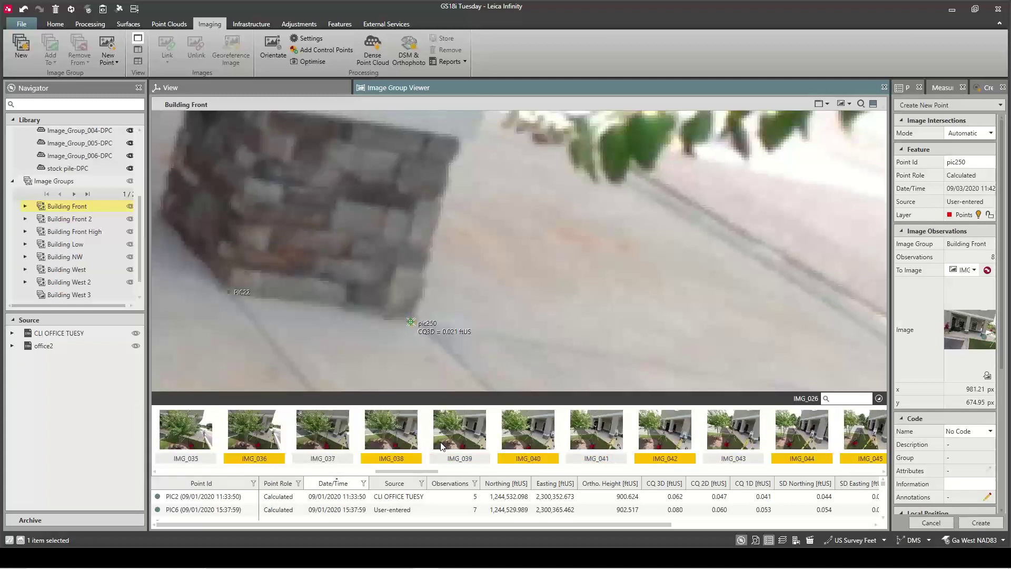
scroll(432, 434, down, 1)
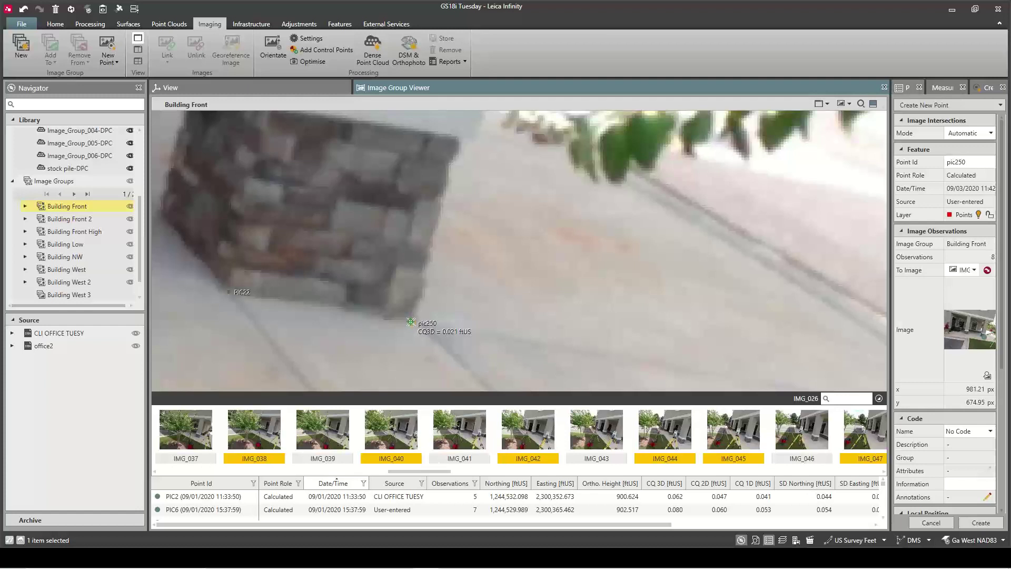
- Create point pic250 from its 8 Building Front image observations
click(979, 524)
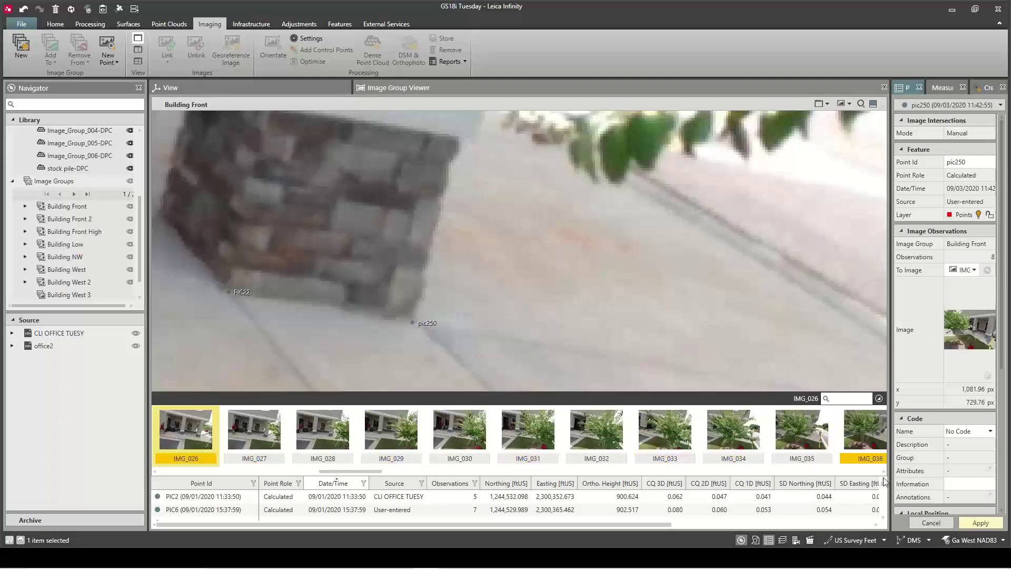
- Show the 3D point cloud framed around pic250, PIC22, PIC24 and PIC7
click(206, 83)
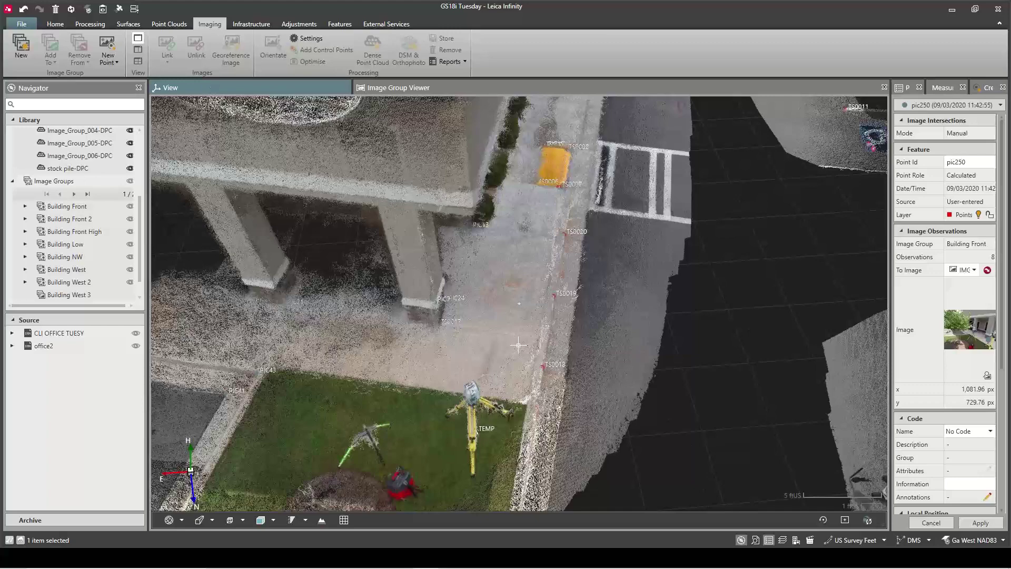
drag(519, 344, 487, 345)
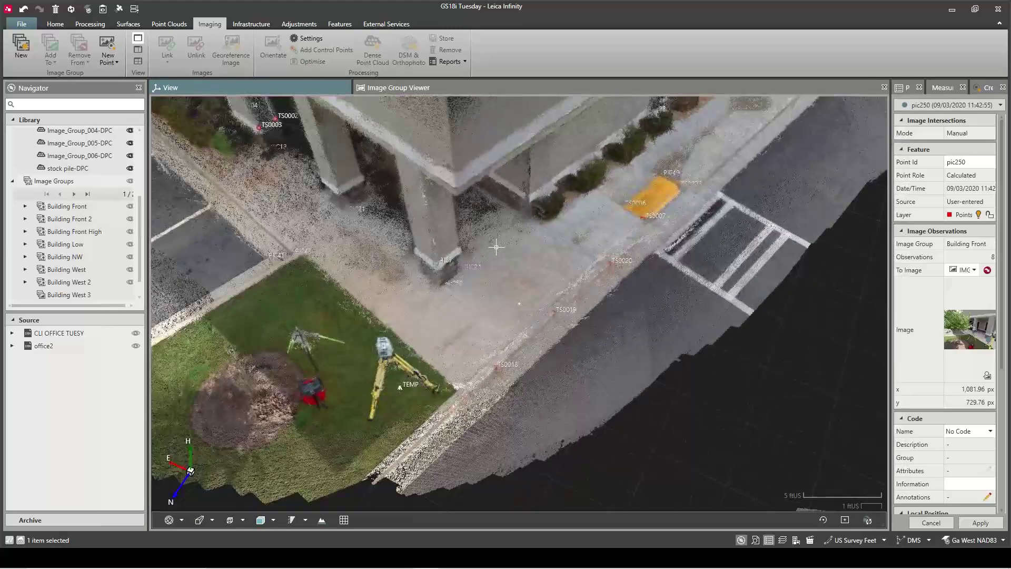
scroll(497, 289, up, 8)
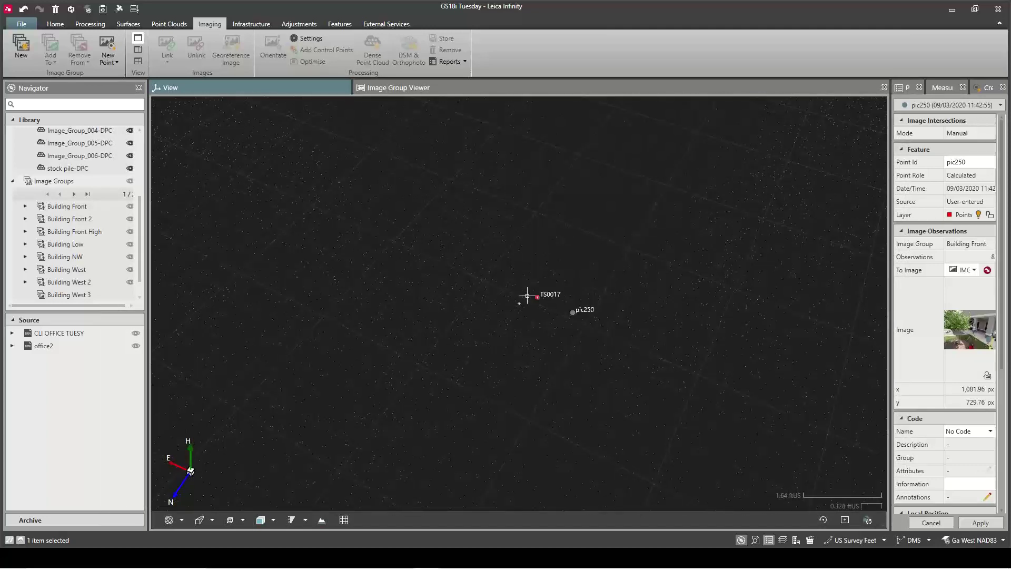
scroll(543, 363, down, 2)
scroll(535, 352, down, 3)
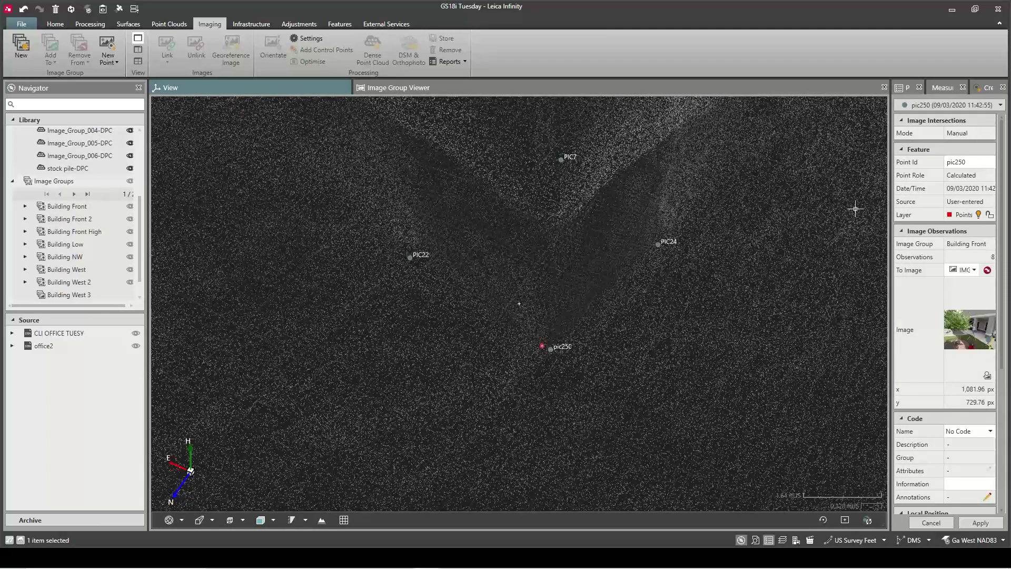
click(957, 89)
click(962, 87)
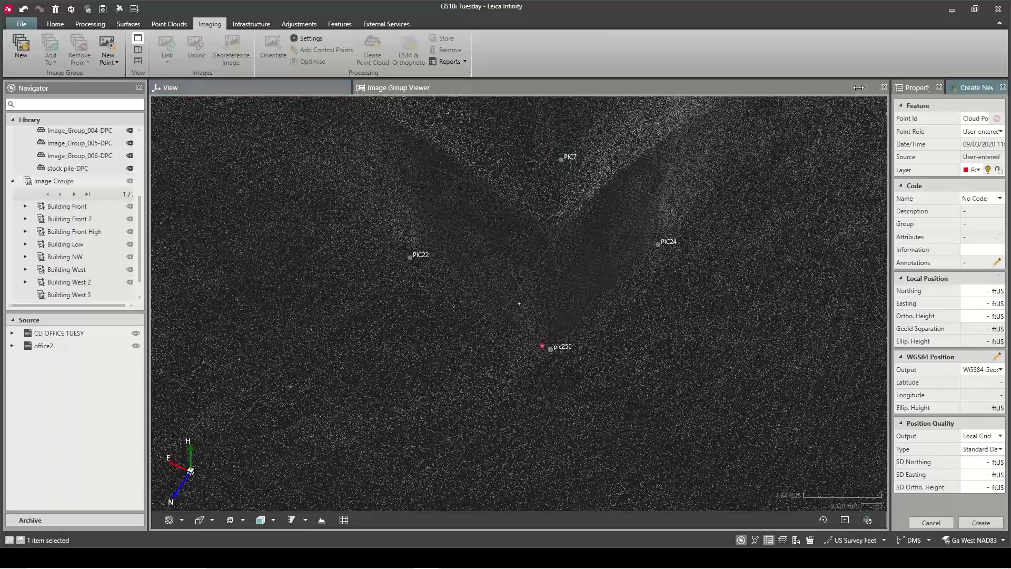
- Start a Measure Point to Point inverse with TS0017 as the 1st Point
click(55, 25)
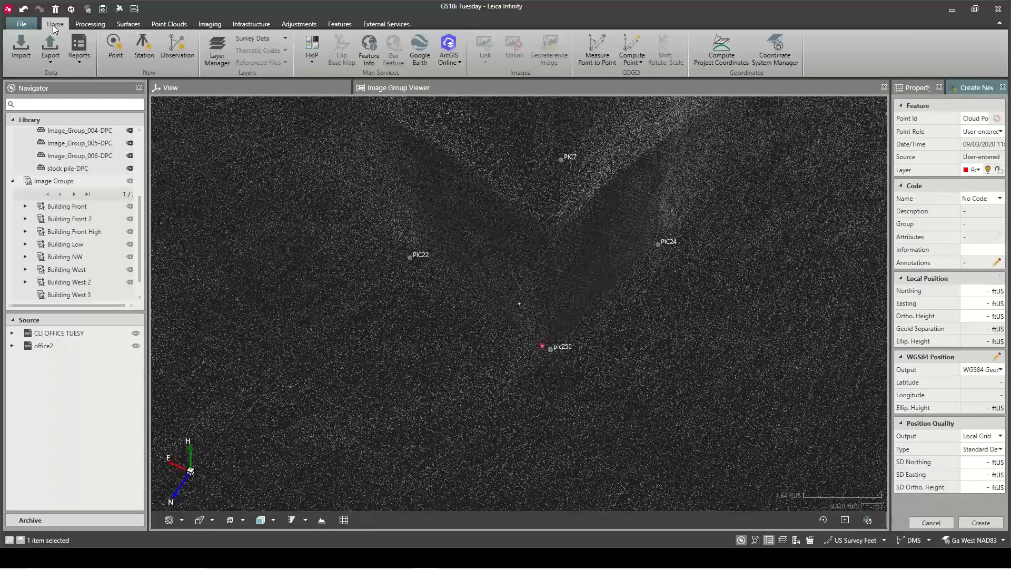
click(594, 53)
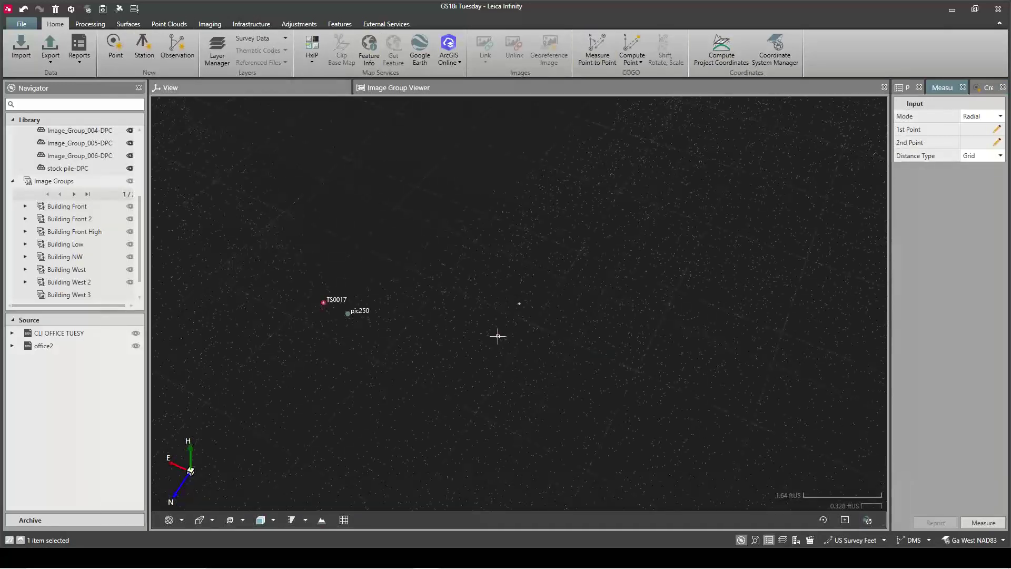
click(323, 302)
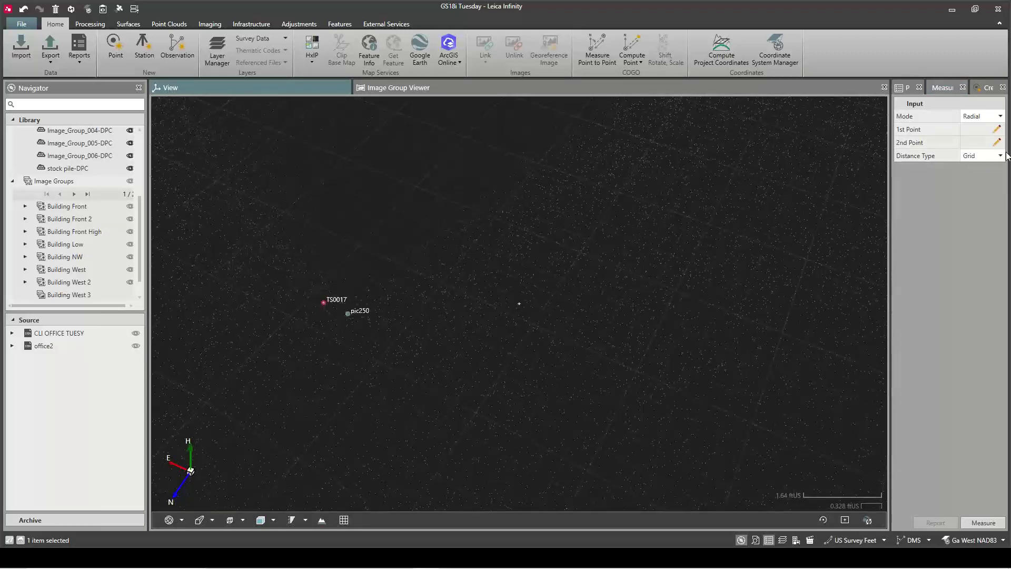
click(996, 129)
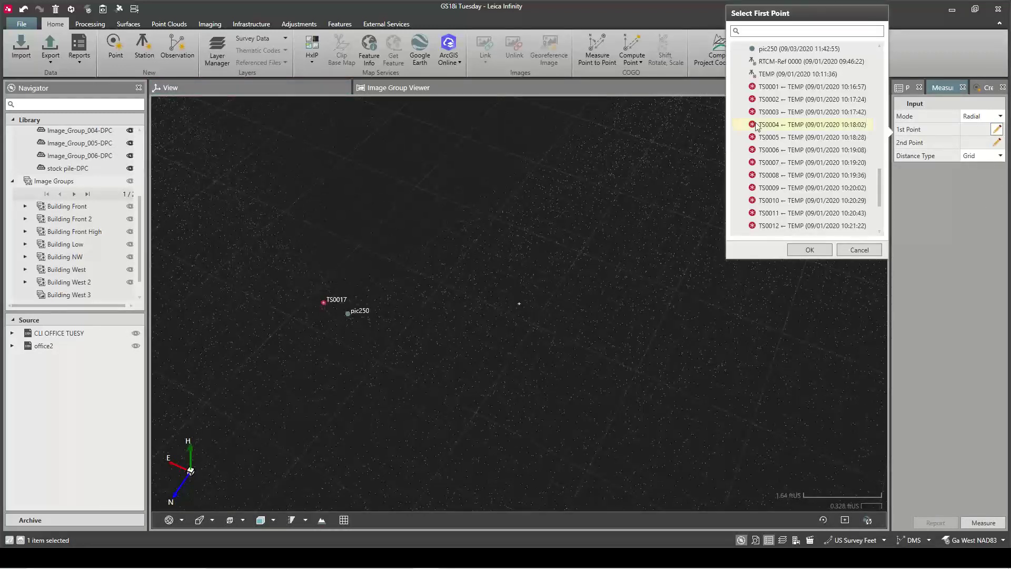
scroll(788, 186, down, 1)
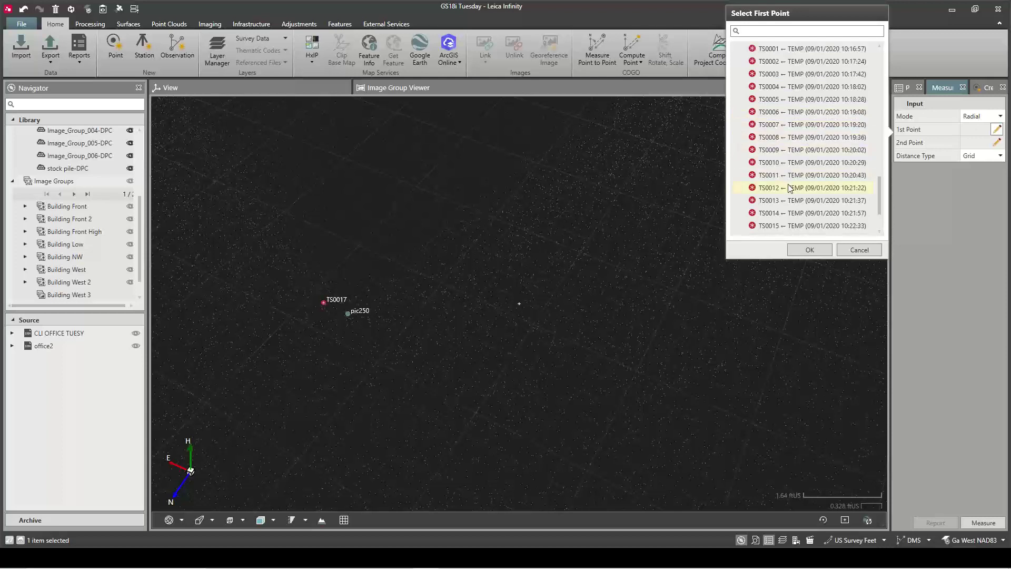
scroll(790, 188, down, 1)
click(788, 213)
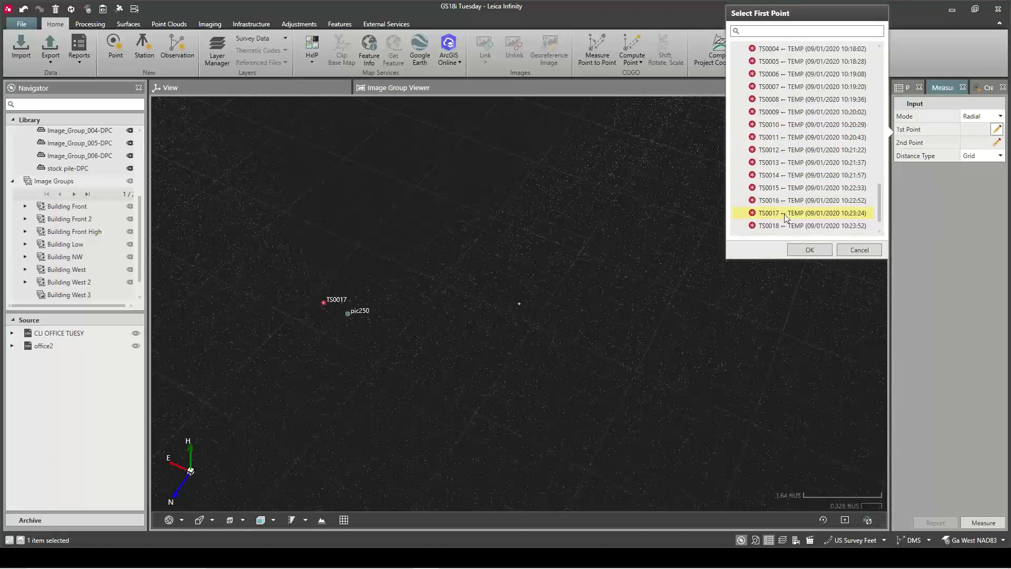
click(807, 249)
- Set pic250 as the 2nd Point, giving 0.090 ftUS horizontal and 0.092 ftUS slope distance
click(997, 144)
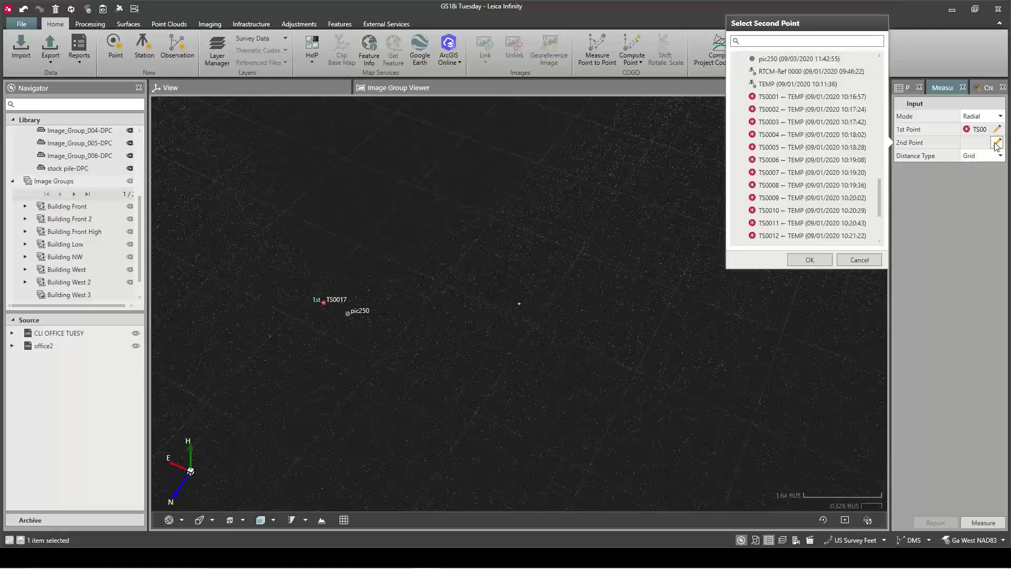
scroll(814, 179, up, 2)
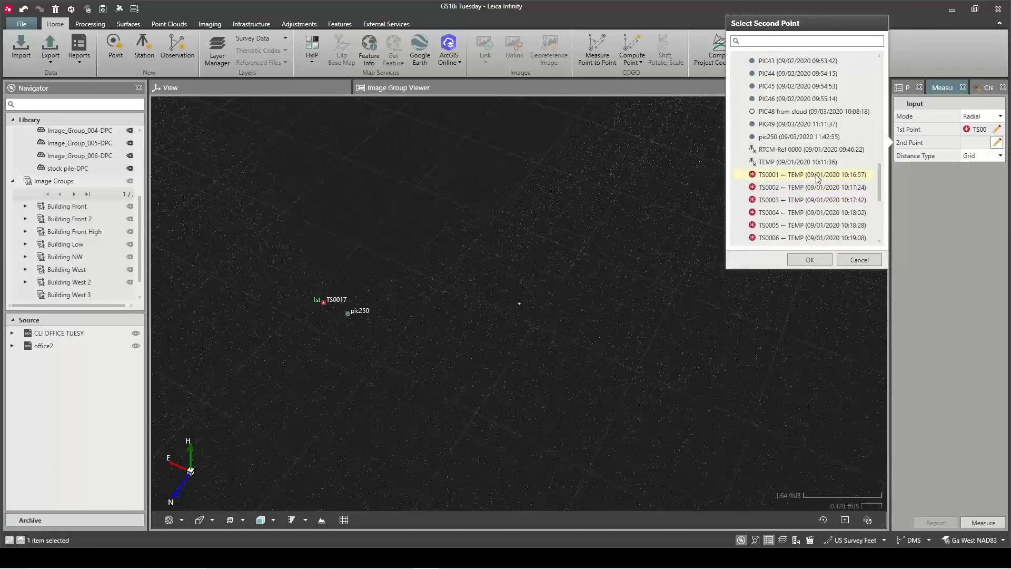
click(800, 136)
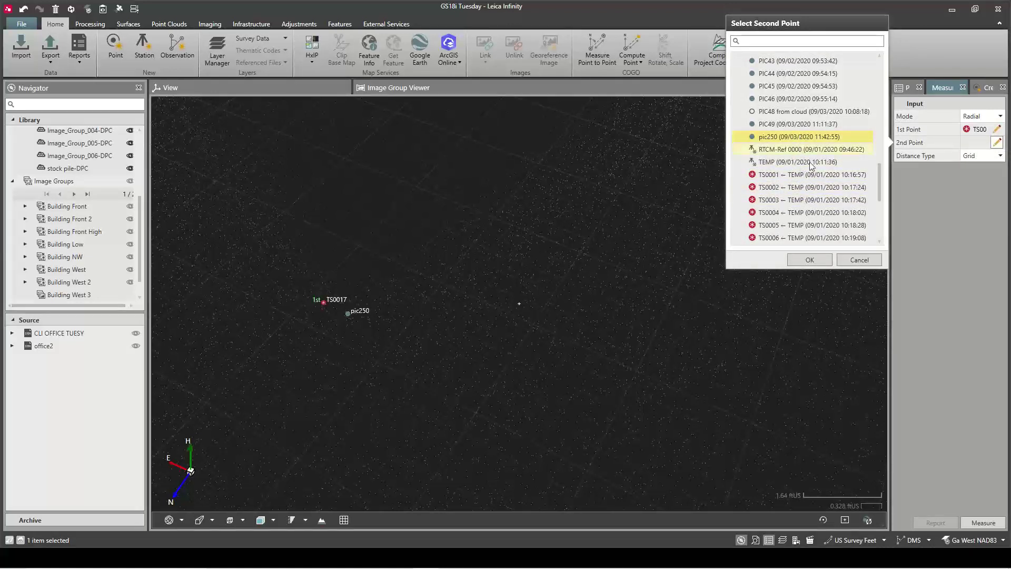
click(809, 260)
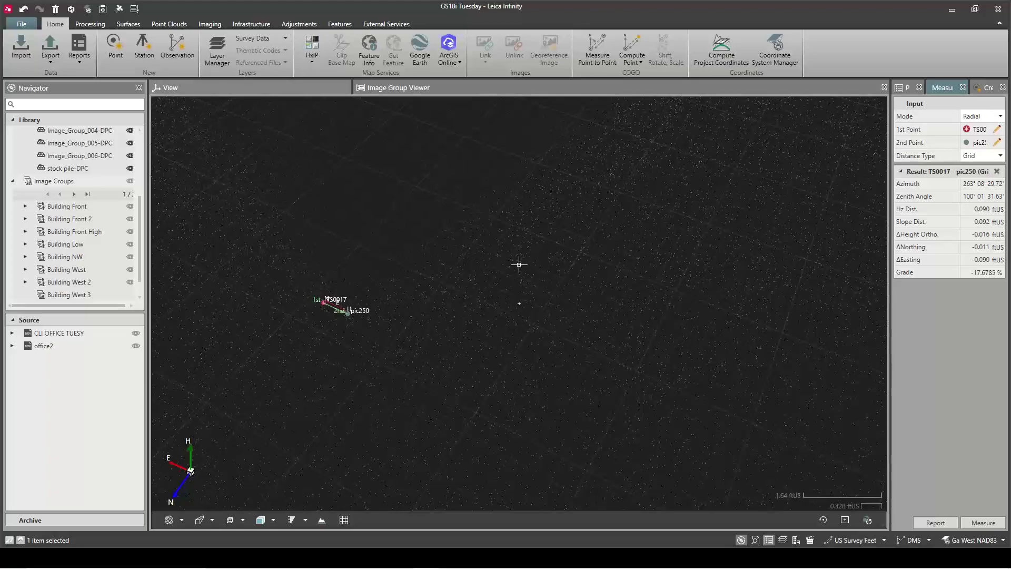
- Zoom out, orbit the point cloud to a plan view, and zoom in on the parking stripes
scroll(518, 264, up, 3)
scroll(547, 263, down, 2)
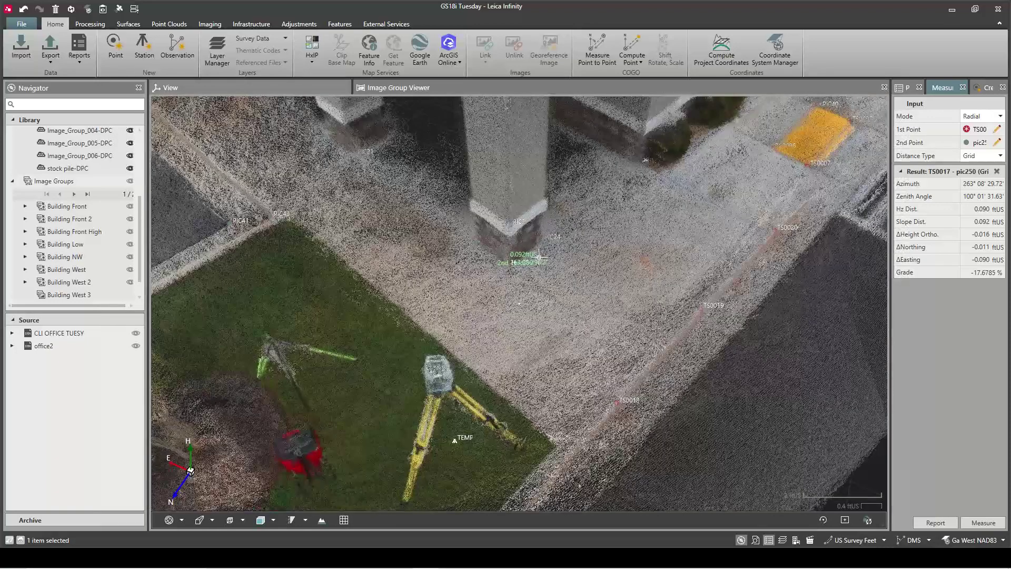
scroll(548, 263, down, 2)
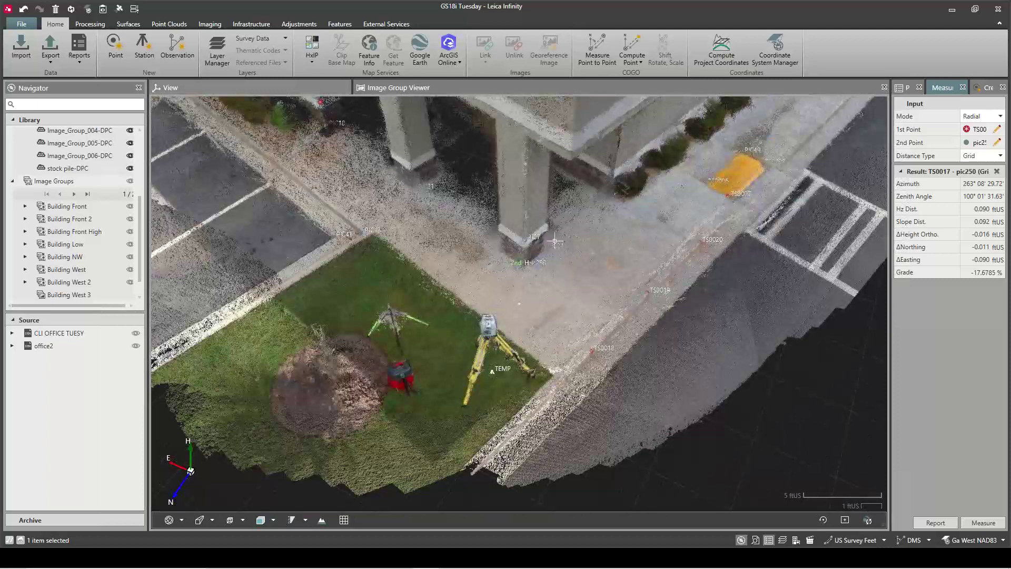
scroll(553, 266, down, 2)
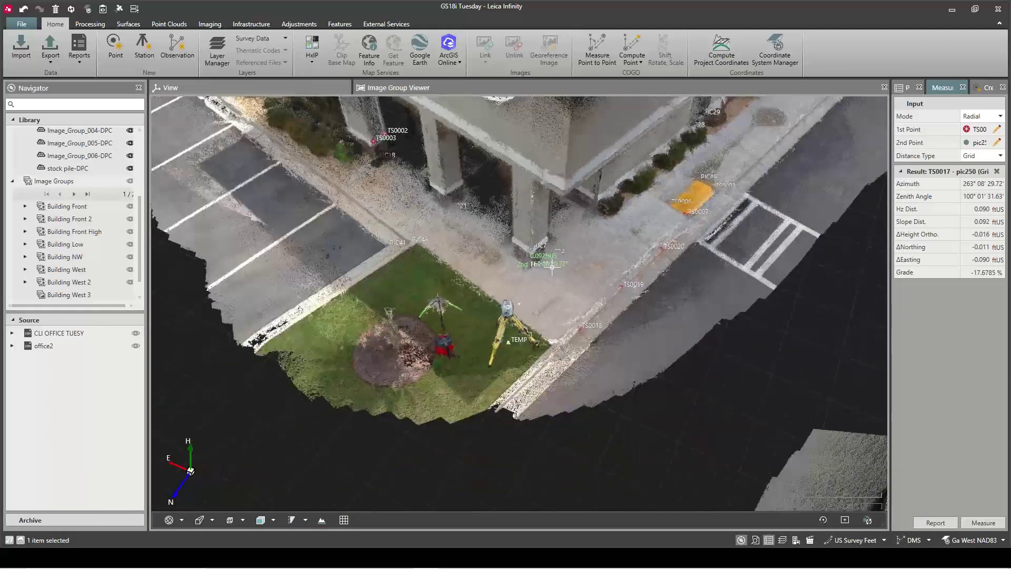
scroll(555, 263, down, 2)
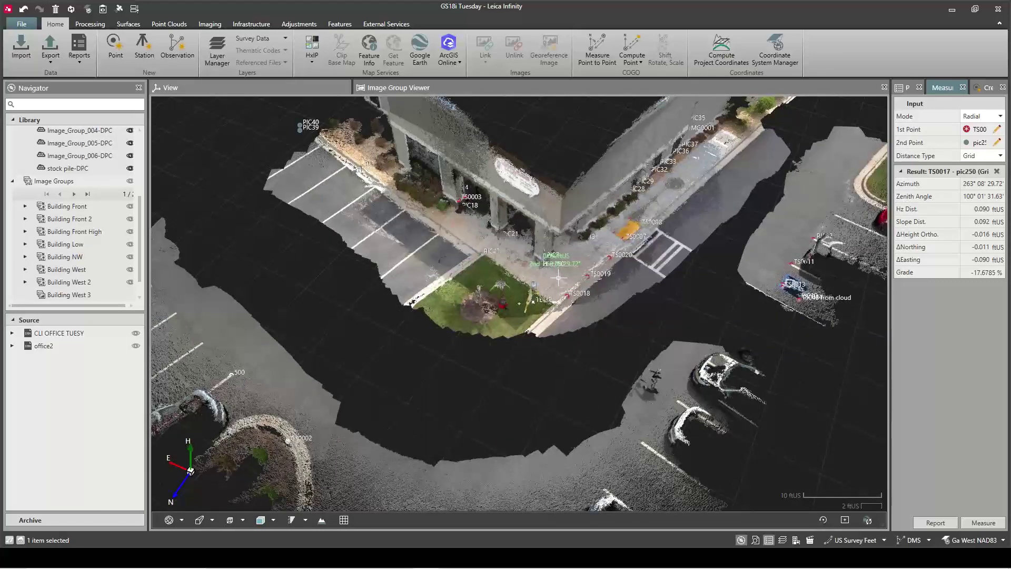
drag(556, 282, 579, 266)
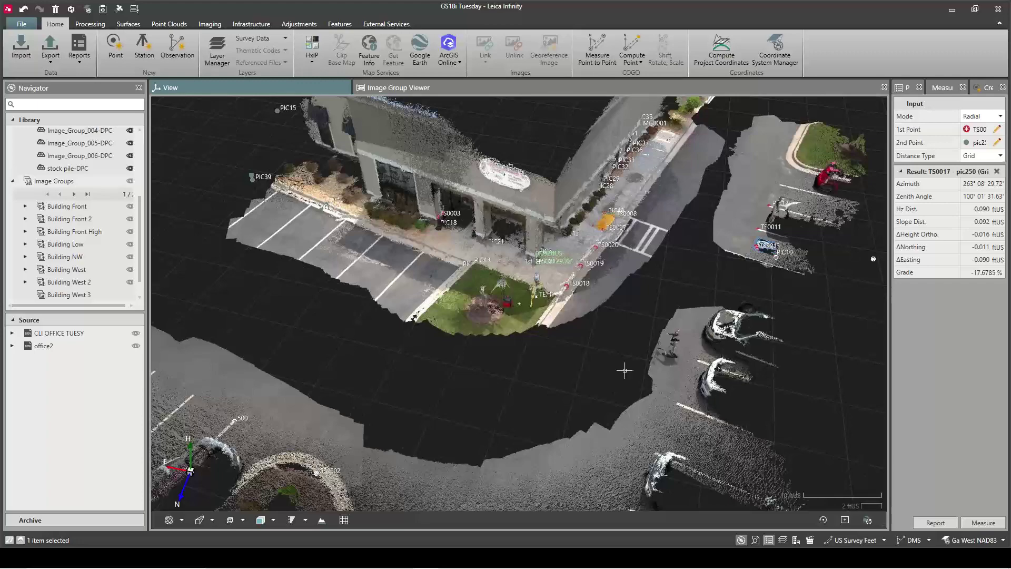
drag(528, 466, 441, 466)
scroll(389, 427, down, 2)
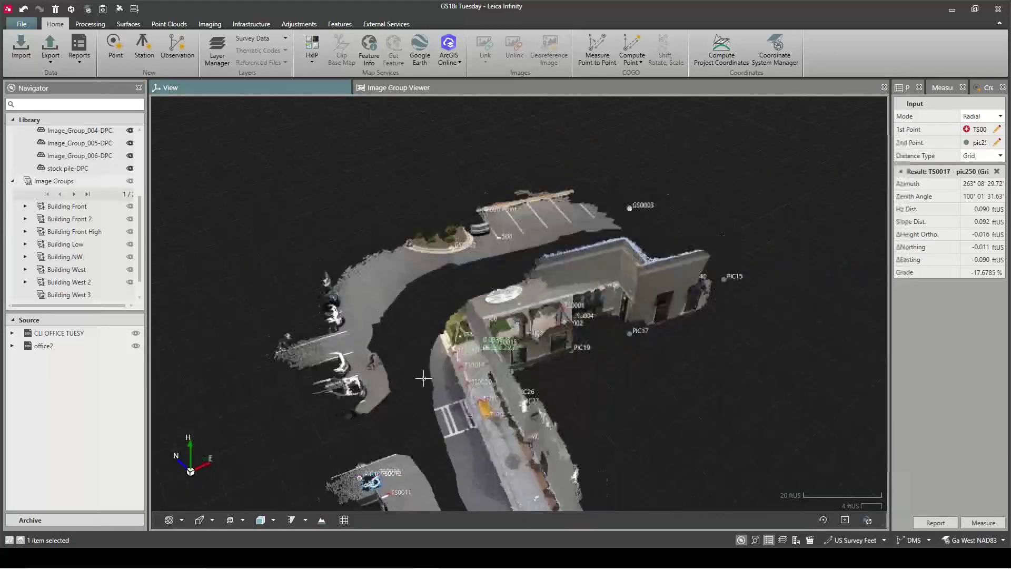
drag(583, 226, 326, 279)
scroll(519, 150, up, 4)
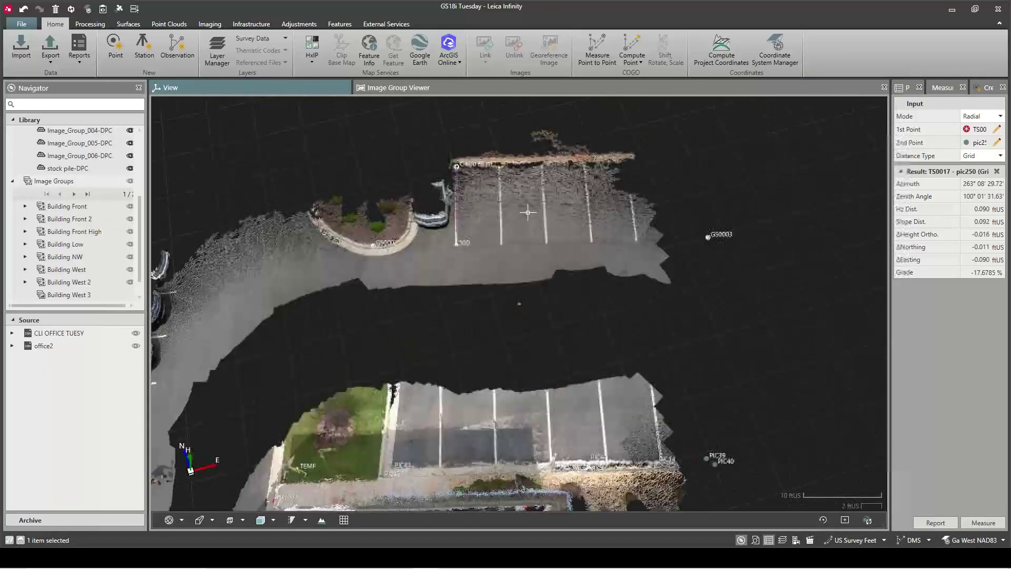
scroll(460, 305, up, 1)
scroll(469, 368, down, 2)
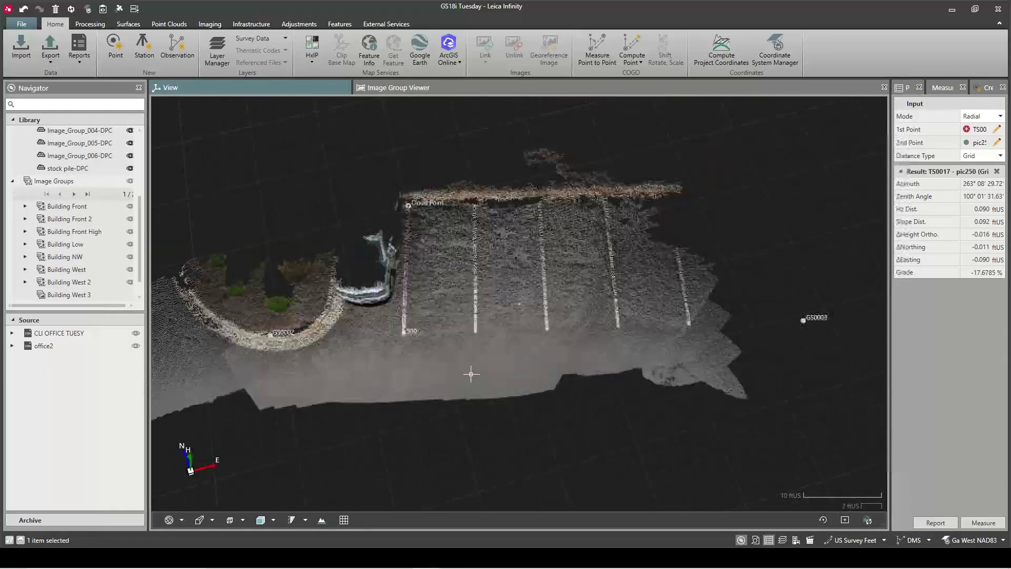
scroll(479, 213, up, 3)
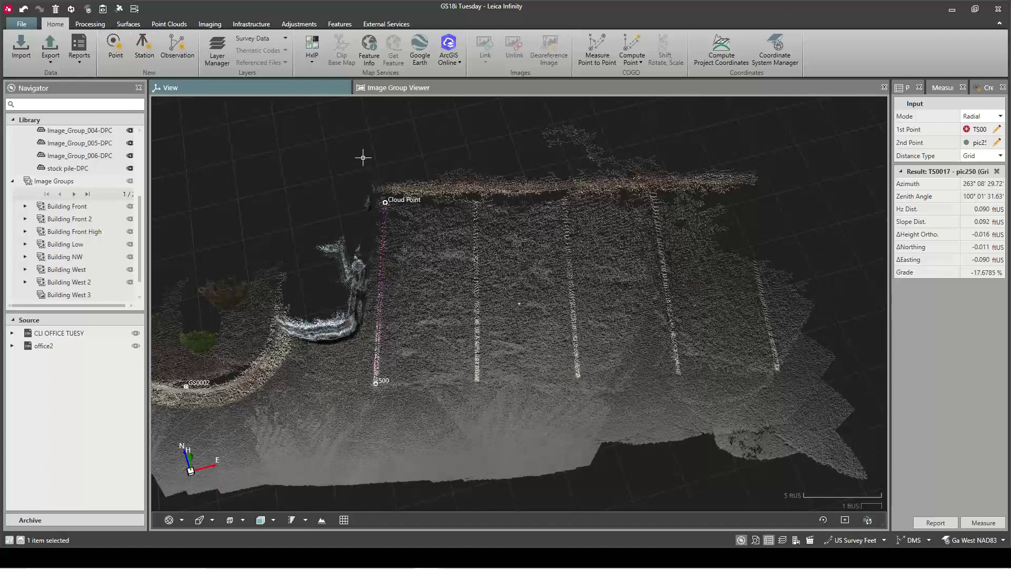
- Clear the selection and close the Create and point-to-point Measure panels
key(Escape)
click(989, 86)
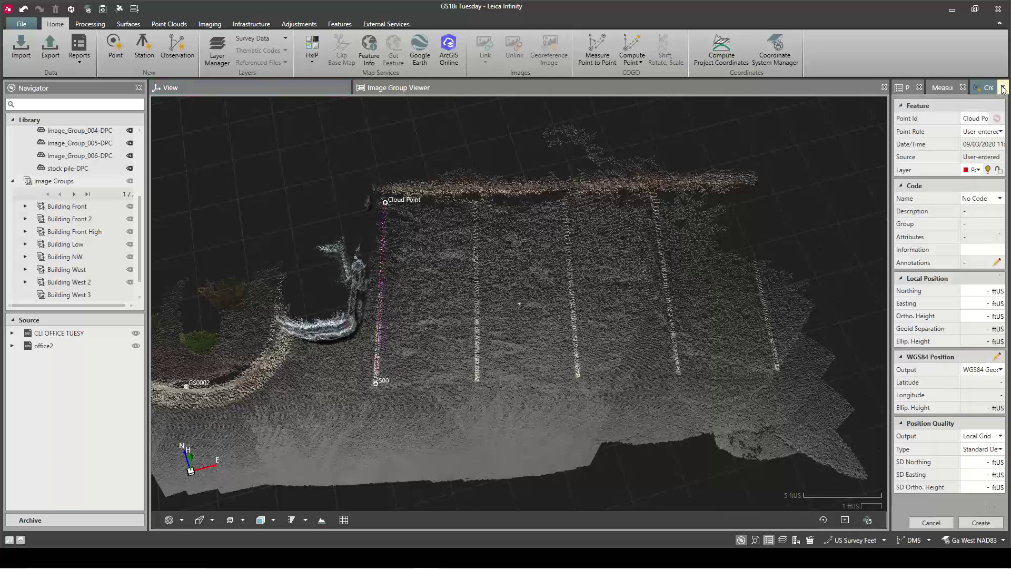
click(1002, 88)
click(1002, 88)
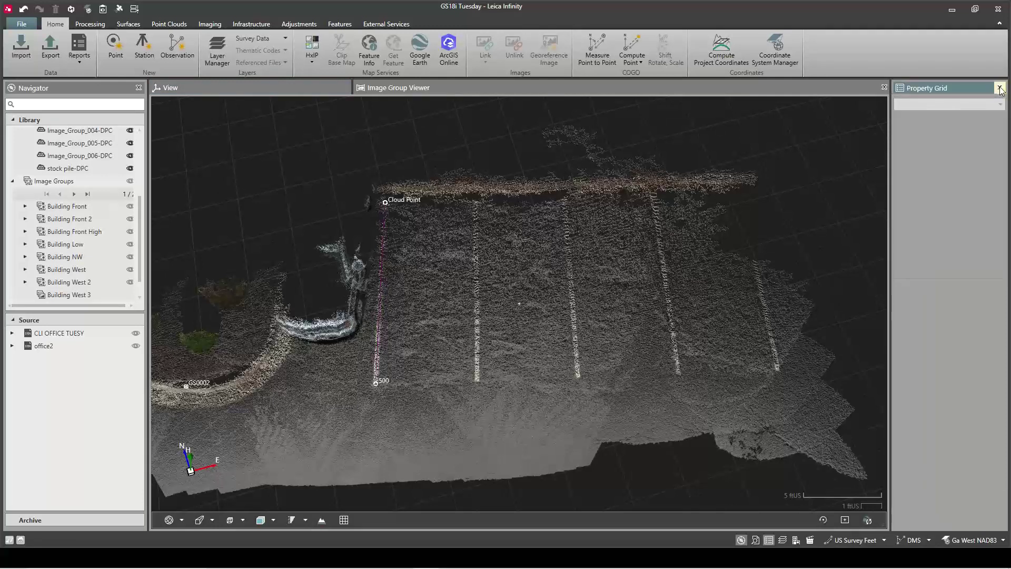
- Create New Line 2 along the parking stripe from Cloud Point 3 to Cloud Point 2 (18.029 ftUS)
right_click(435, 130)
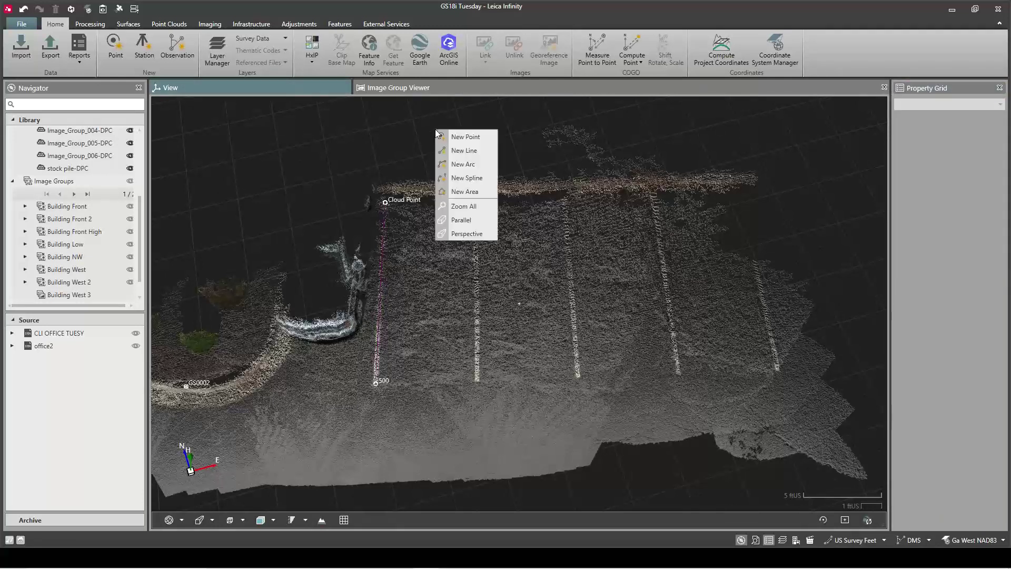
click(482, 152)
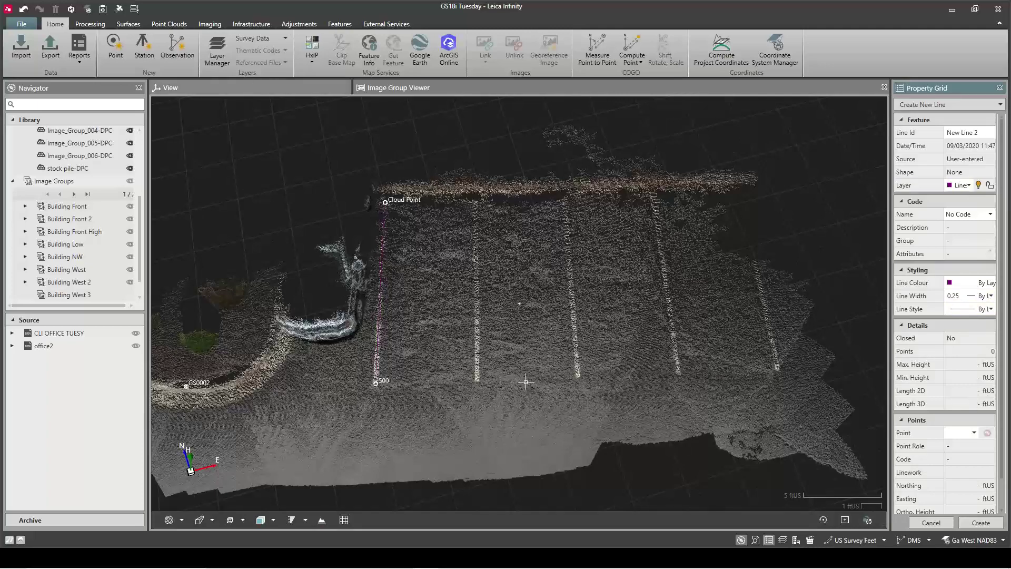
scroll(475, 386, up, 1)
scroll(475, 386, up, 5)
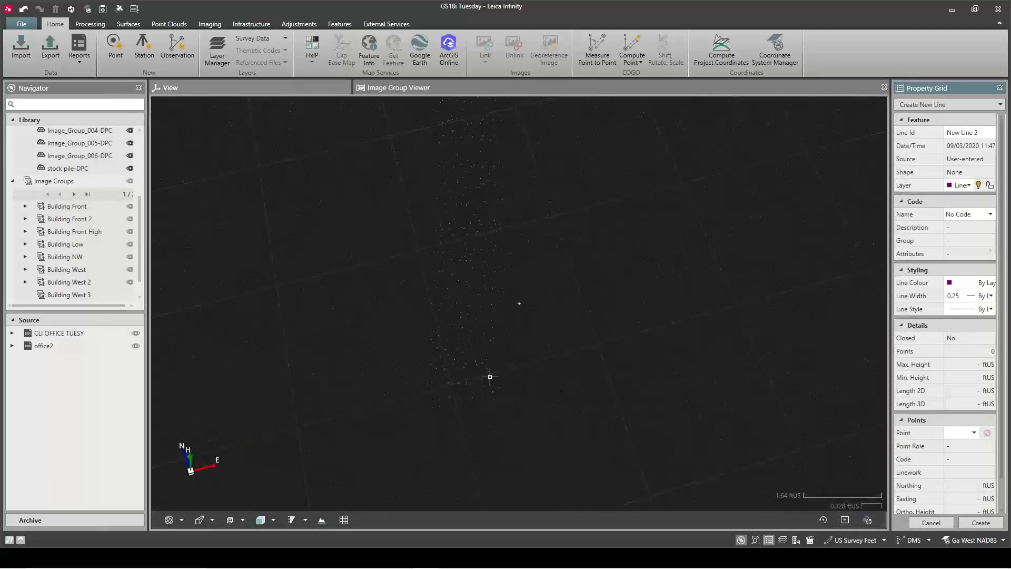
click(484, 402)
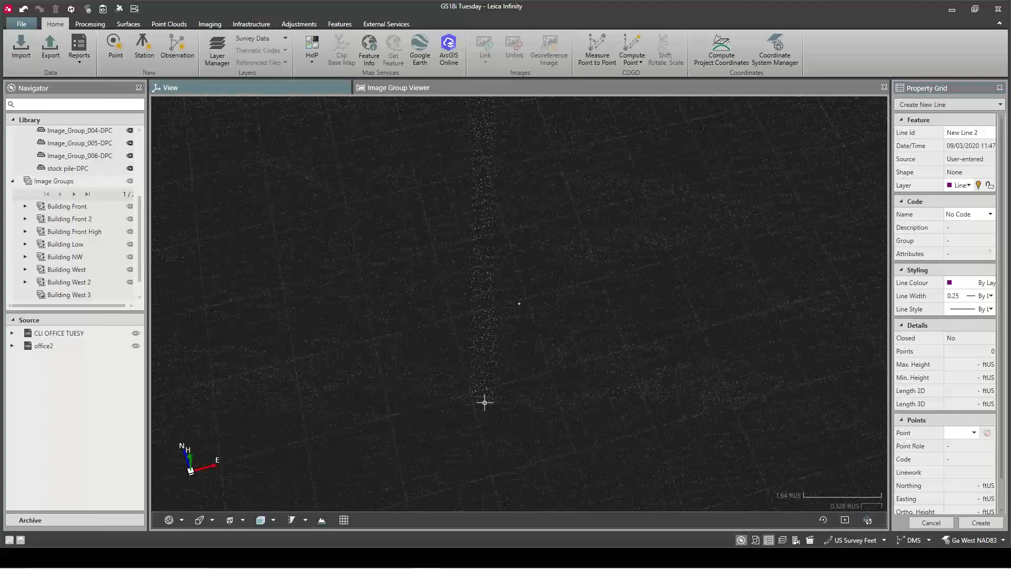
scroll(520, 480, down, 5)
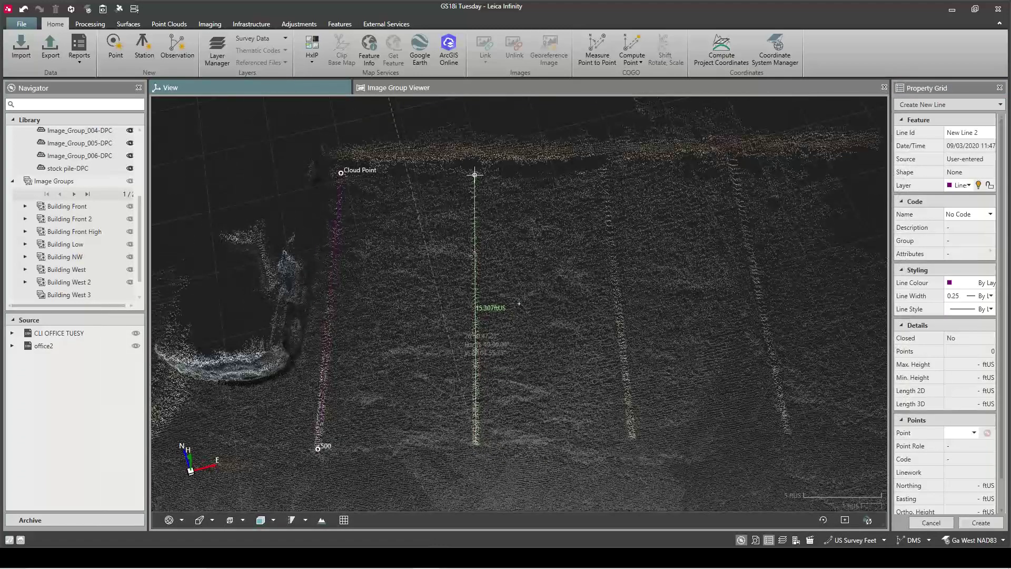
click(473, 174)
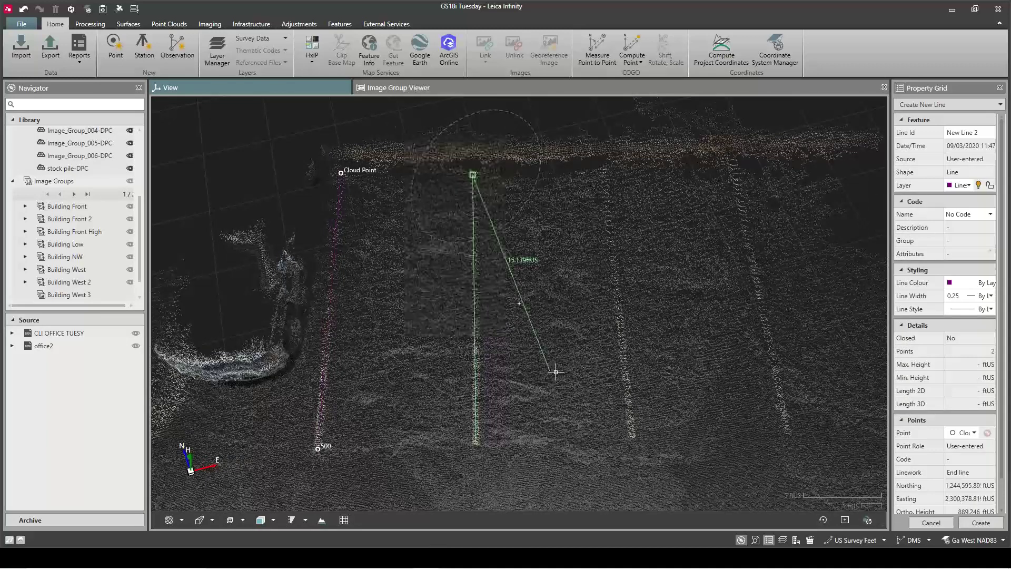
click(983, 522)
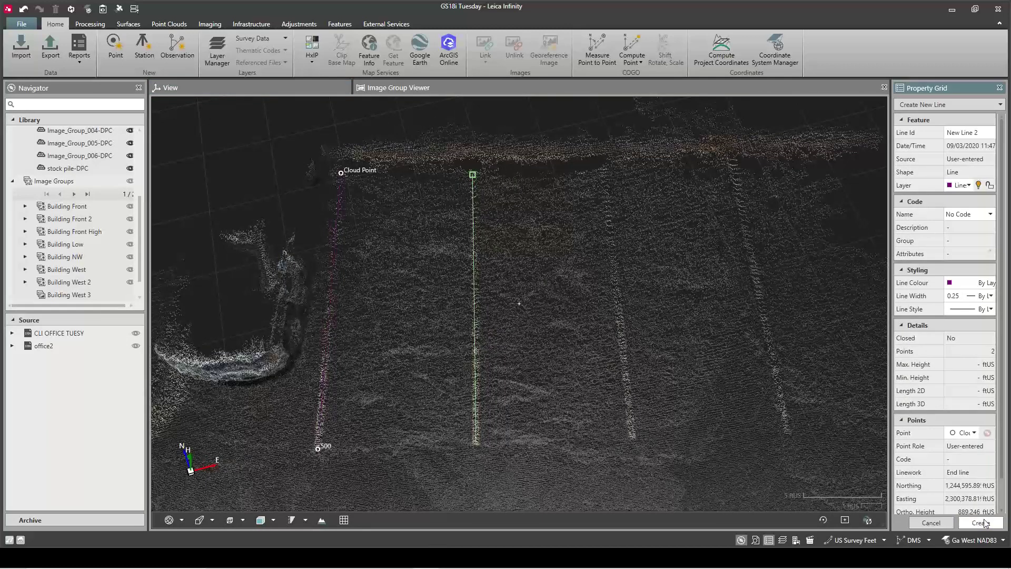
scroll(376, 353, down, 1)
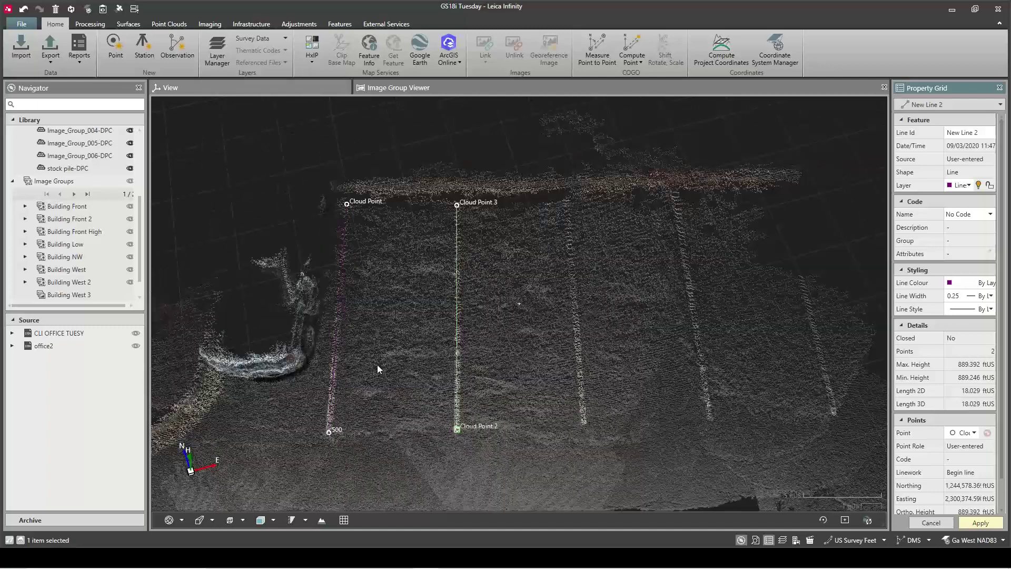
scroll(500, 434, down, 2)
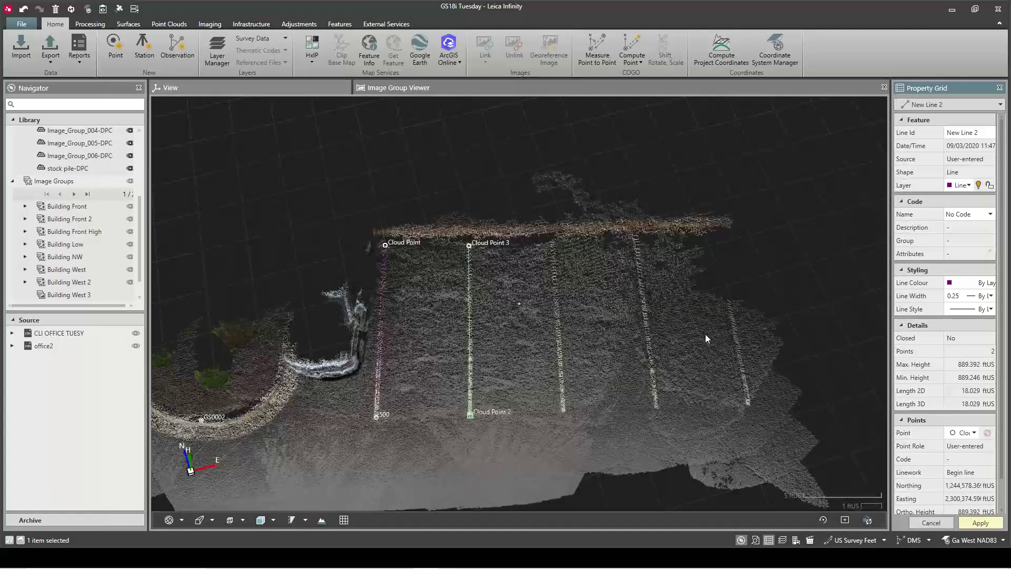
scroll(669, 329, down, 3)
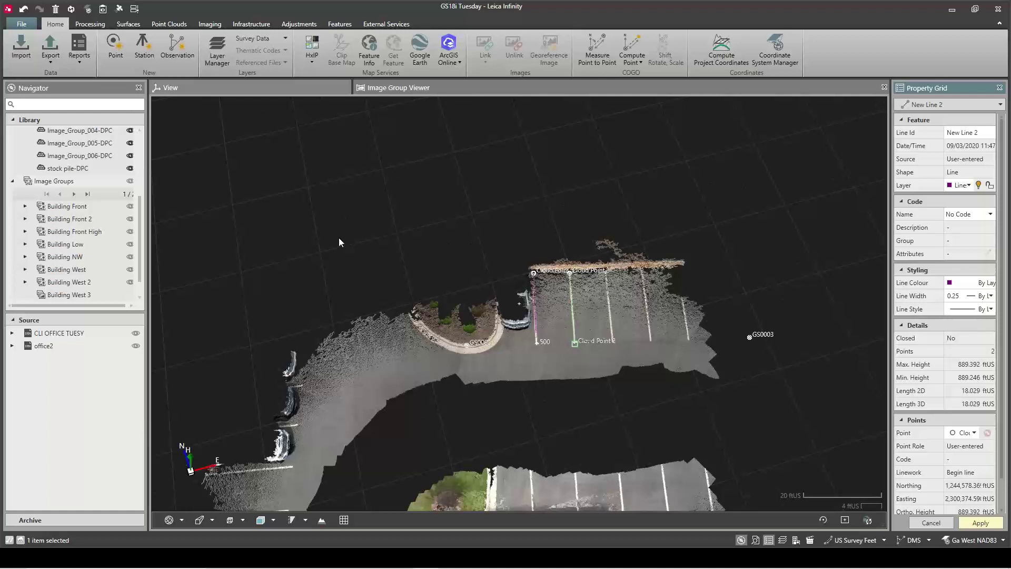
- Zoom out and orbit to an oblique 3D overview of the building and parking lot
scroll(482, 195, down, 3)
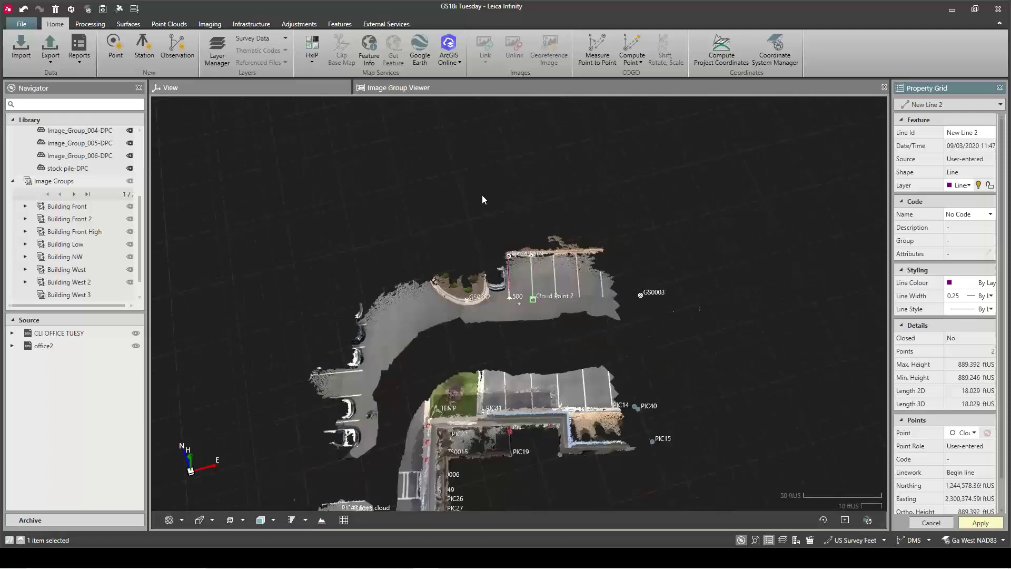
drag(419, 463, 583, 413)
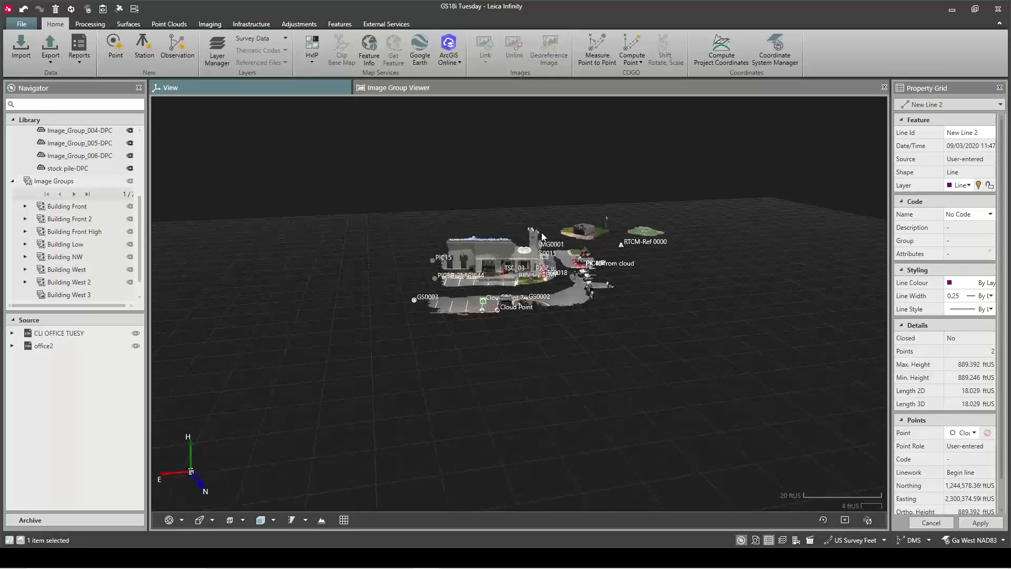
scroll(604, 234, up, 3)
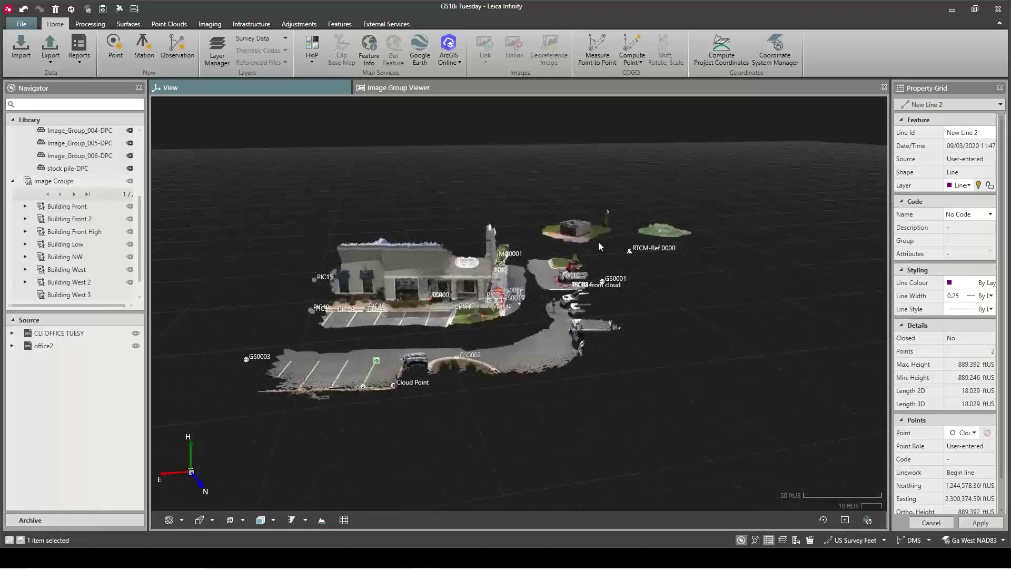